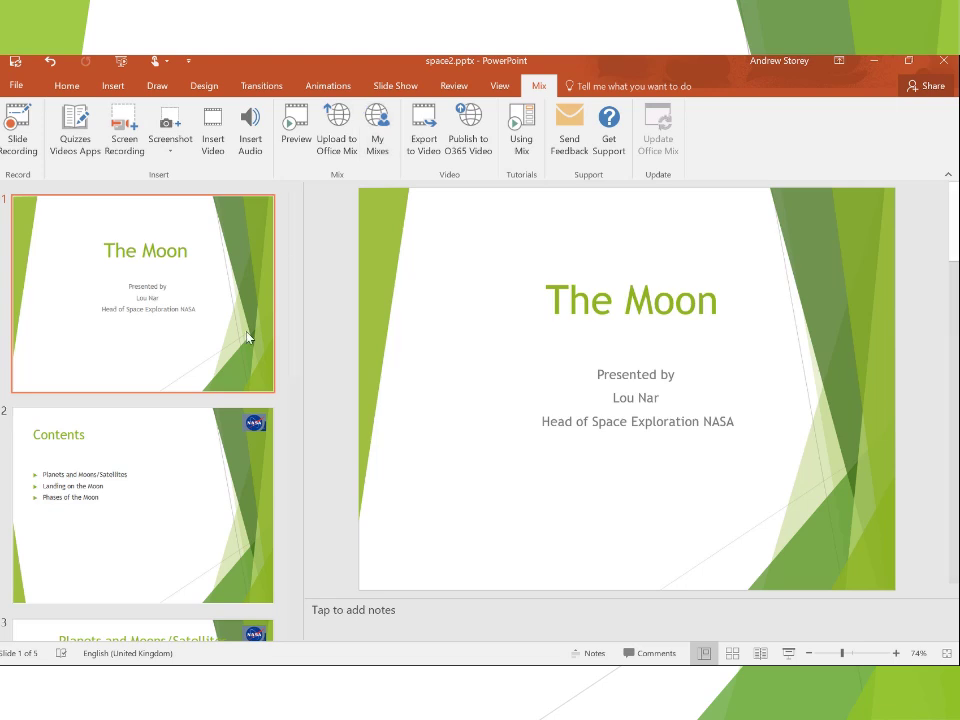
Insert a new Title and Content slide directly after the "Landing on the Moon" slide
left_click(214, 454)
scroll(214, 450, "down", 3)
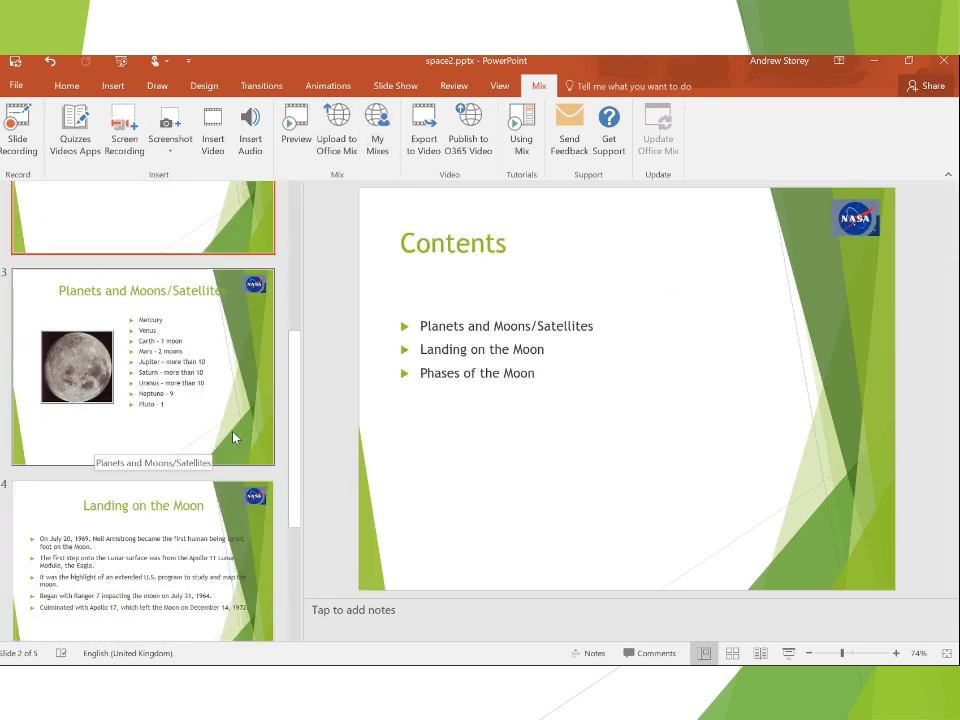
scroll(236, 439, "down", 2)
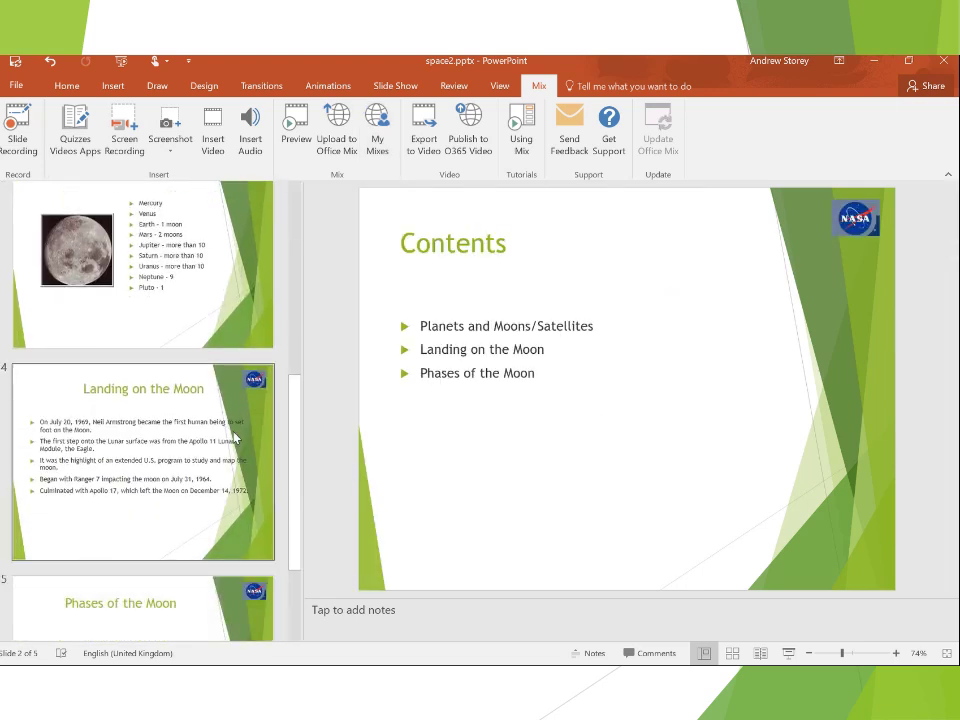
left_click(183, 473)
scroll(183, 473, "down", 2)
left_click(215, 485)
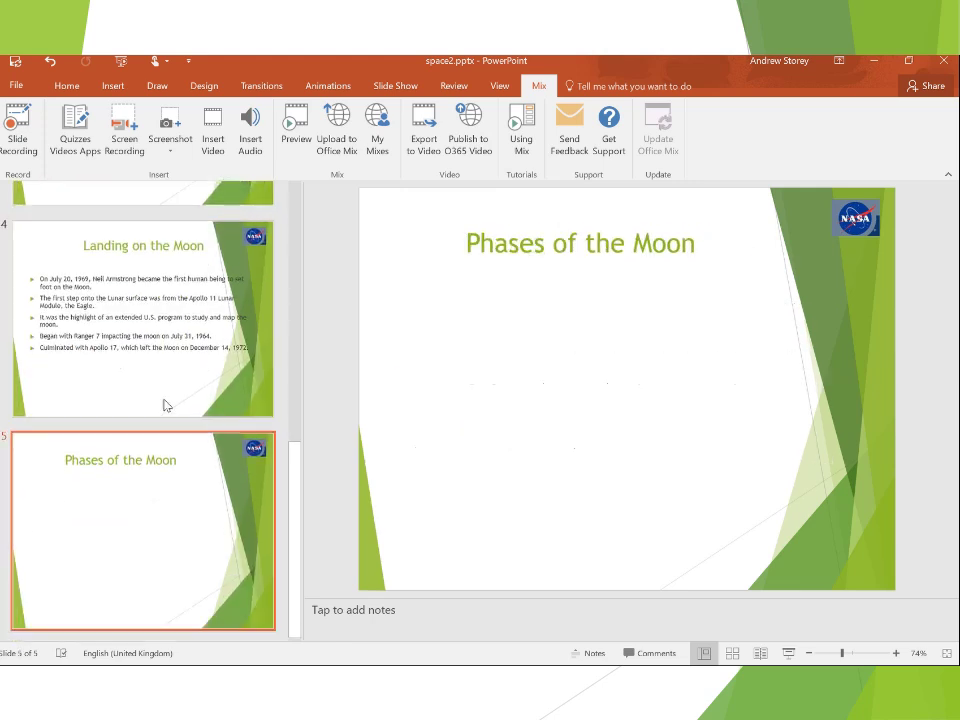
left_click(167, 395)
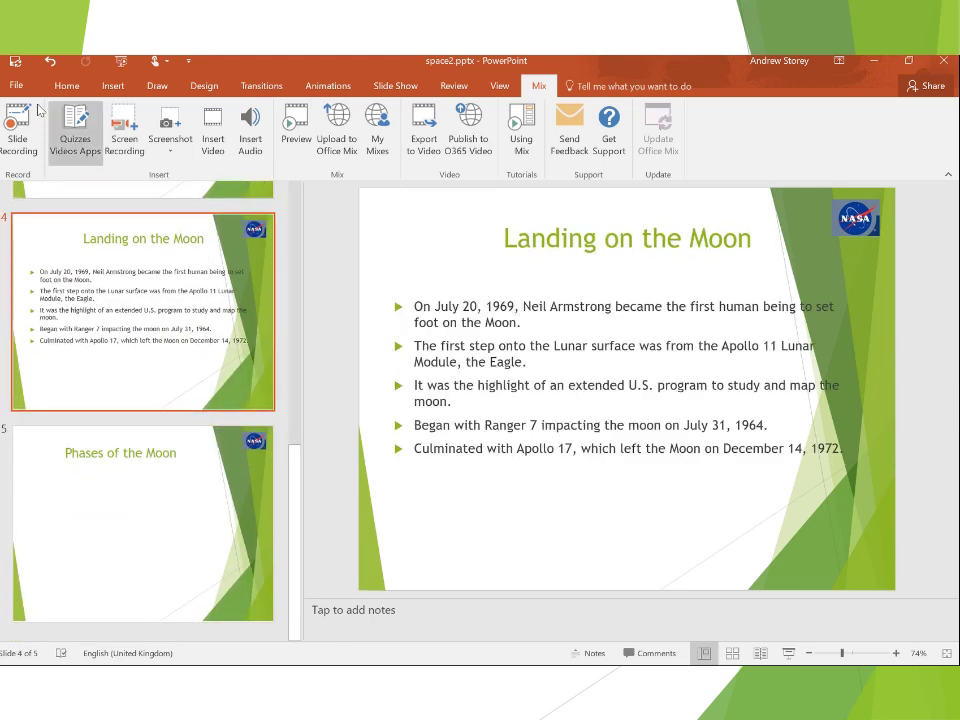
left_click(67, 86)
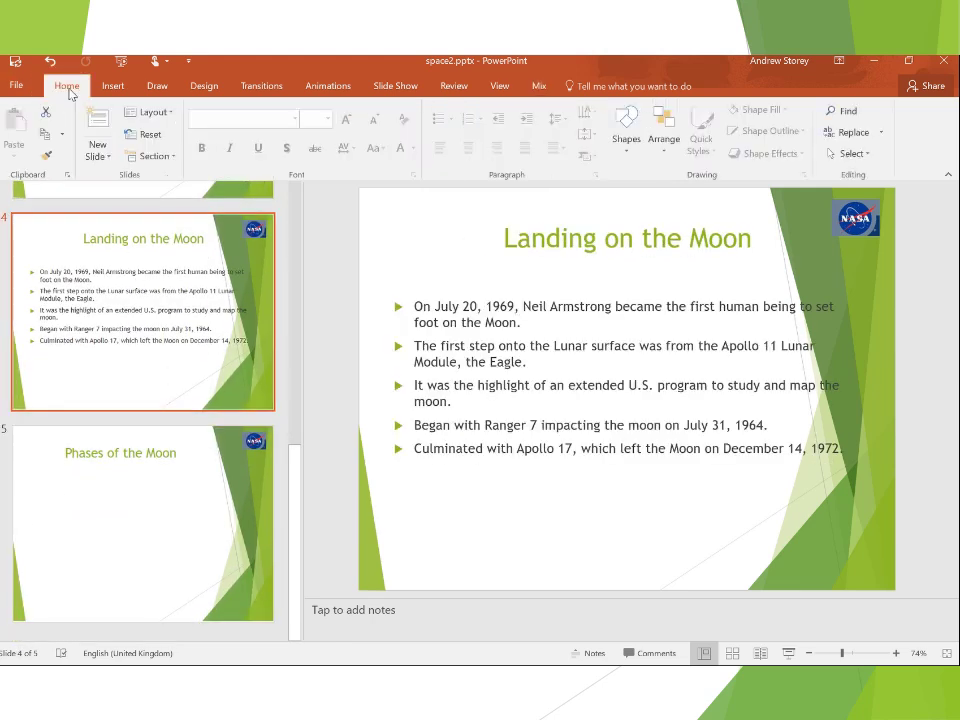
left_click(99, 158)
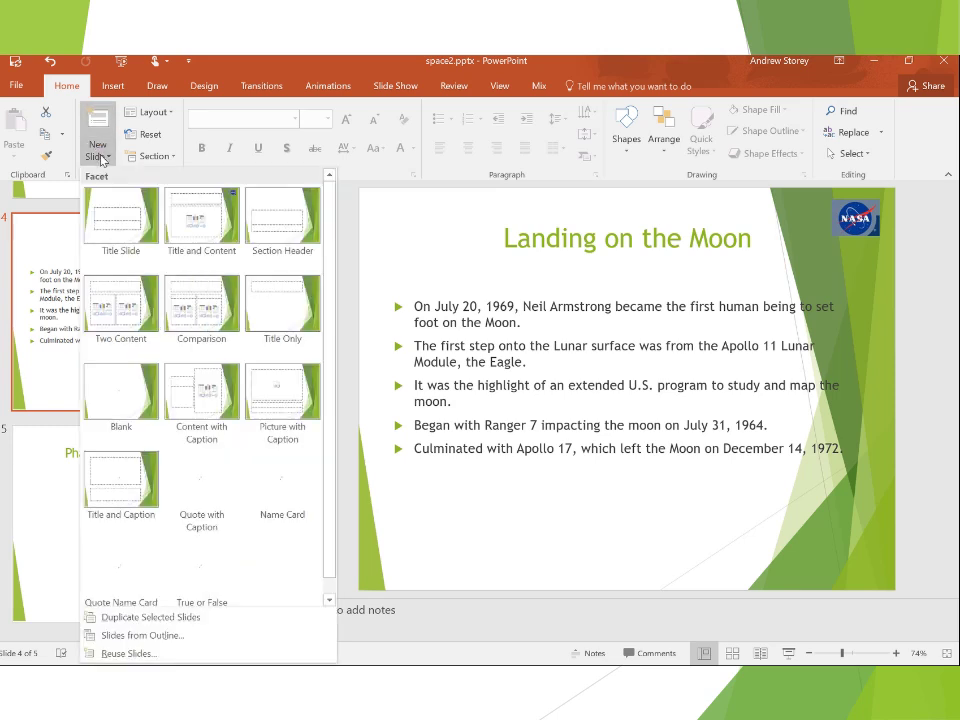
left_click(198, 237)
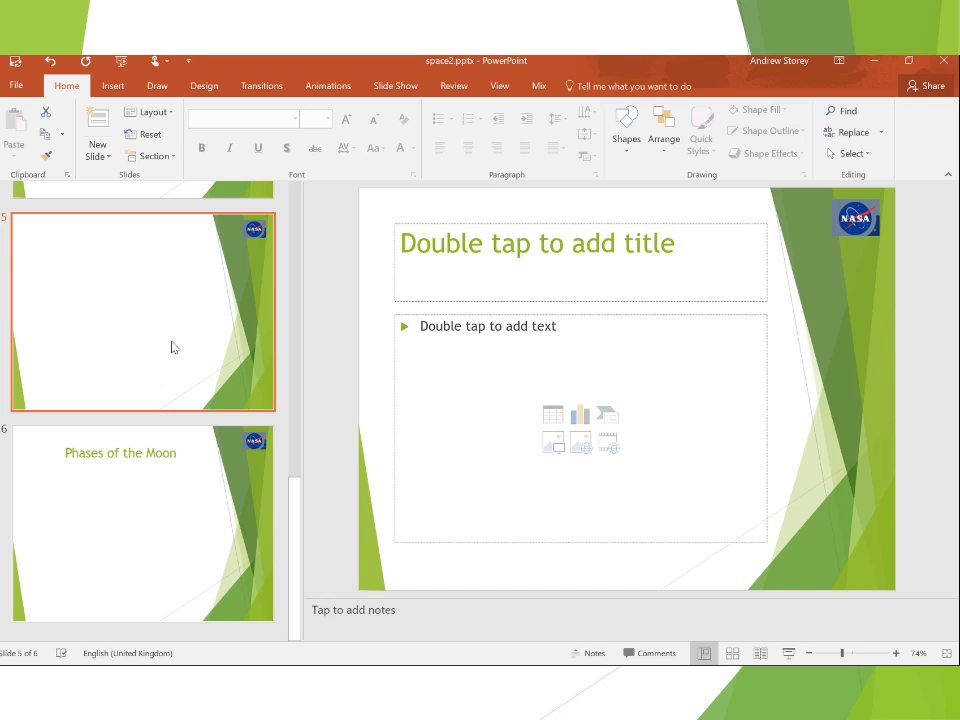
Enter "First Landings" as the title of the new slide
left_click(508, 271)
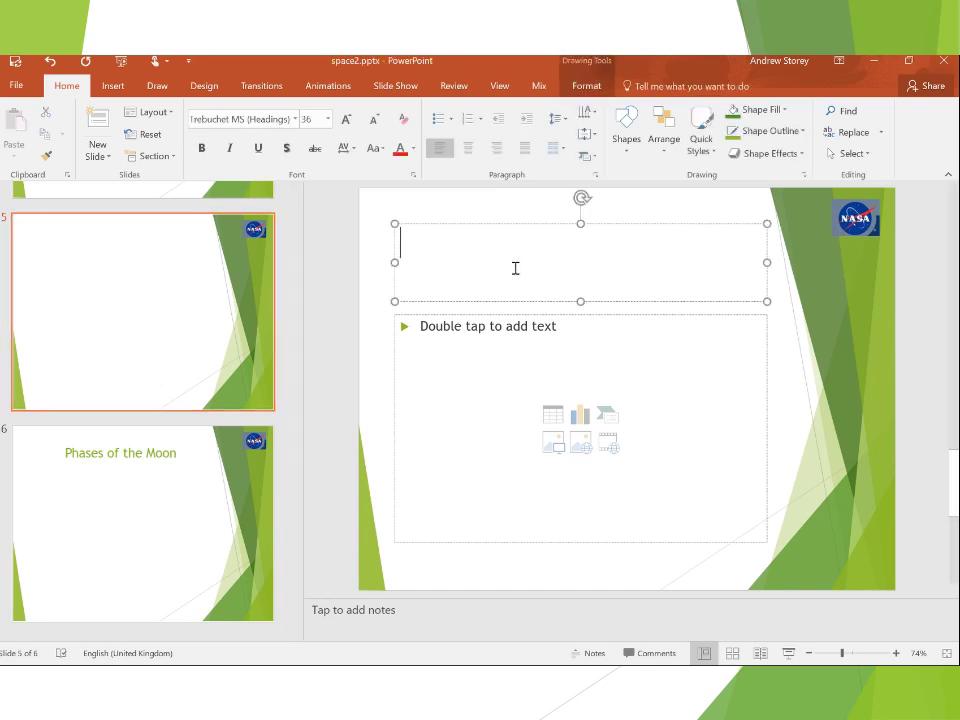
type("First Lan")
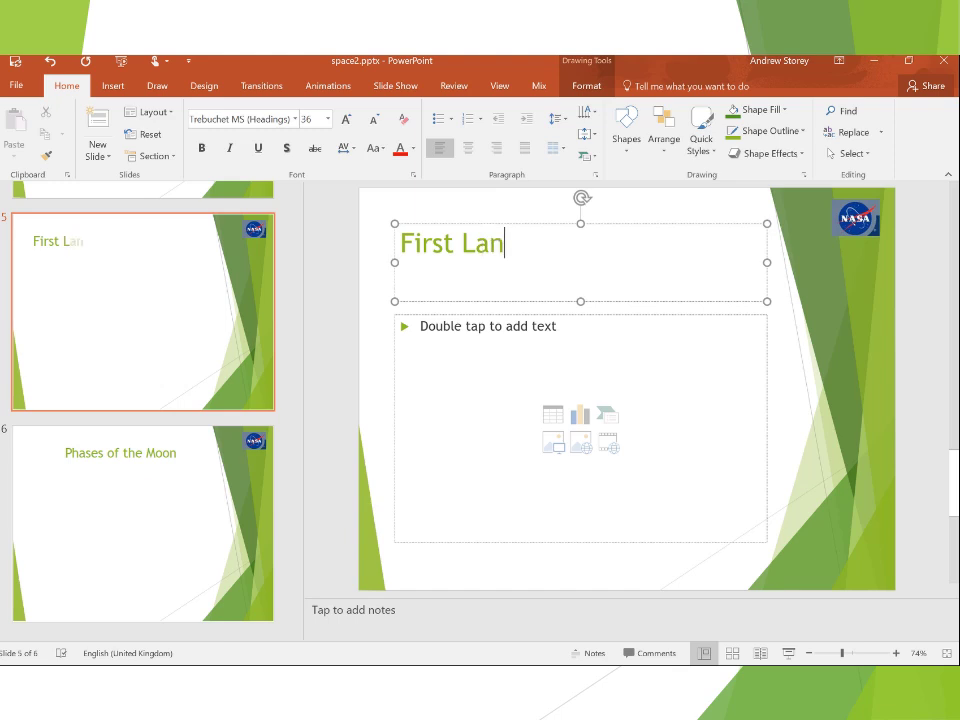
type("dings")
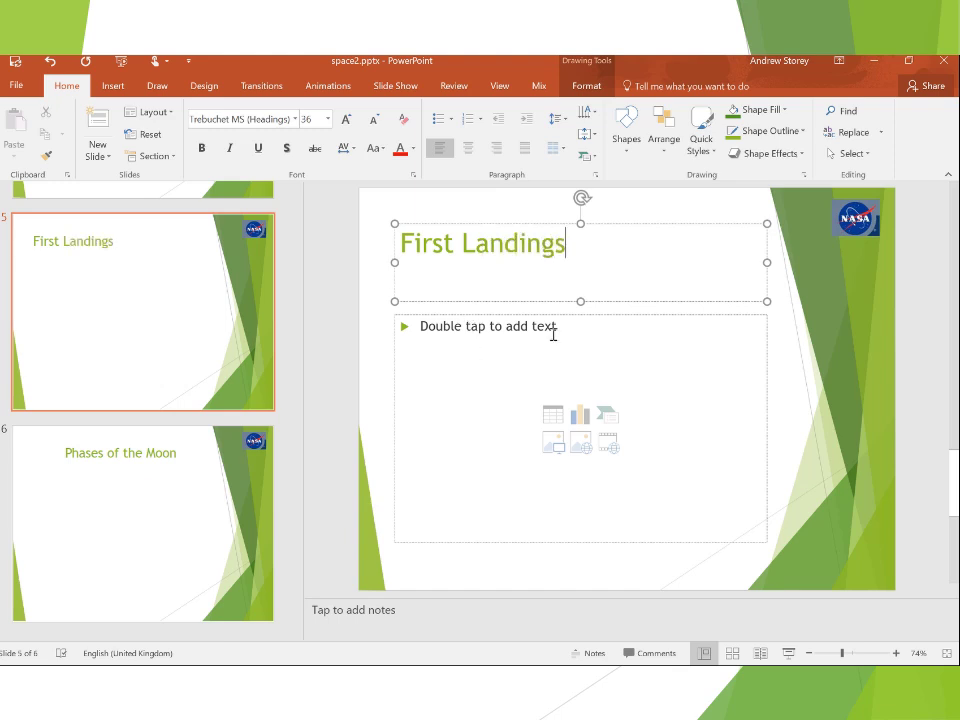
Add the bullets Apollo 11, Neil Armstrong, Buzz Aldrin and Michael Collins to the slide's content placeholder
left_click(551, 336)
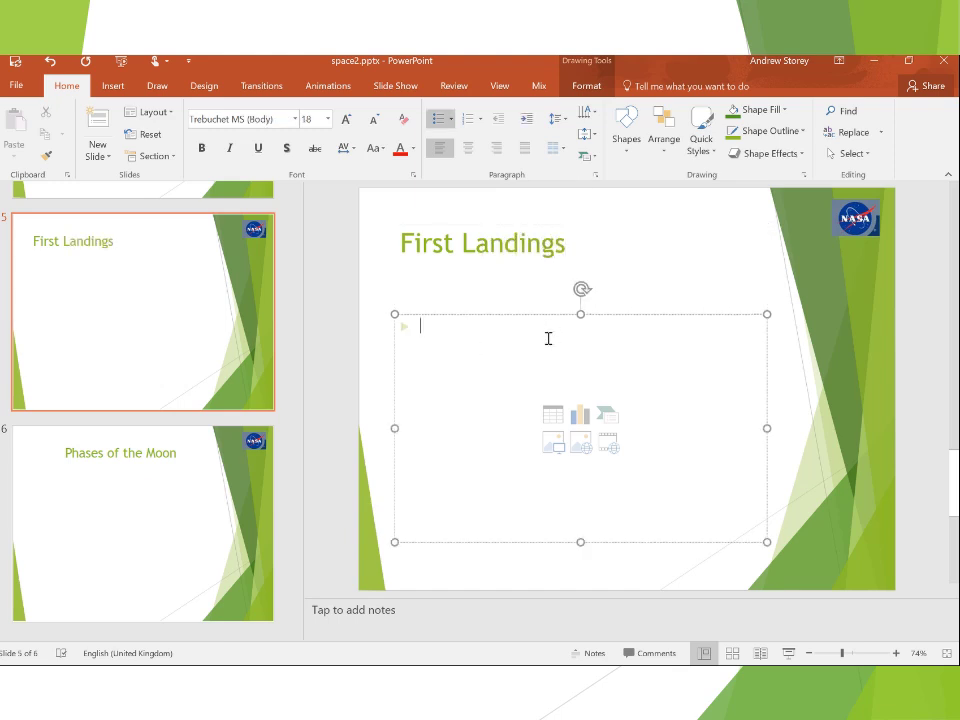
type("Apollo")
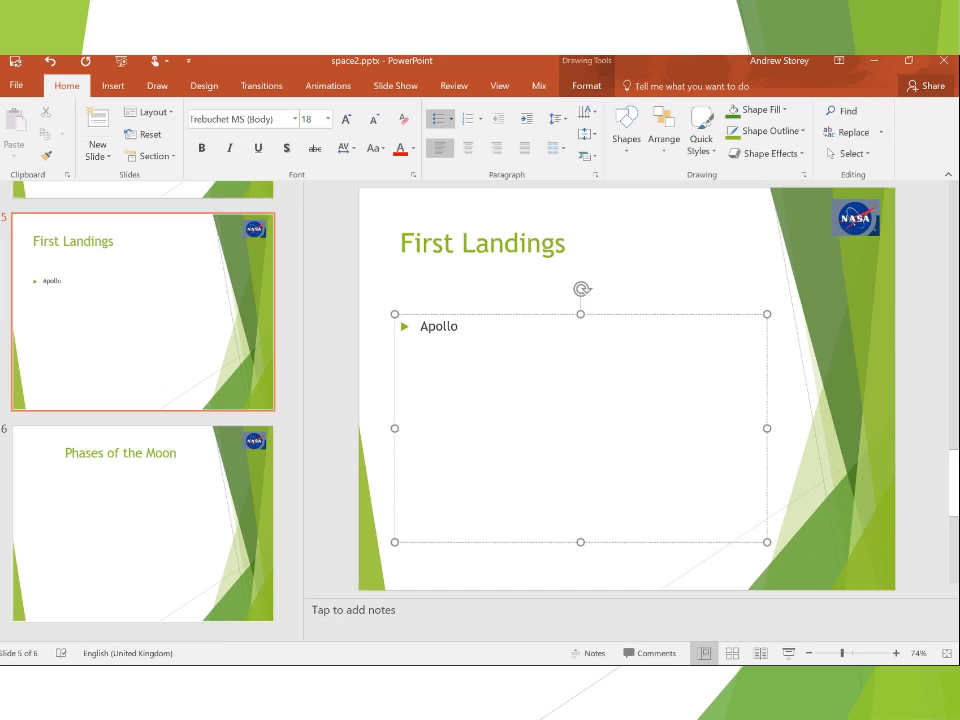
type(" 11")
key("Return")
type("Neil Asrmstrong")
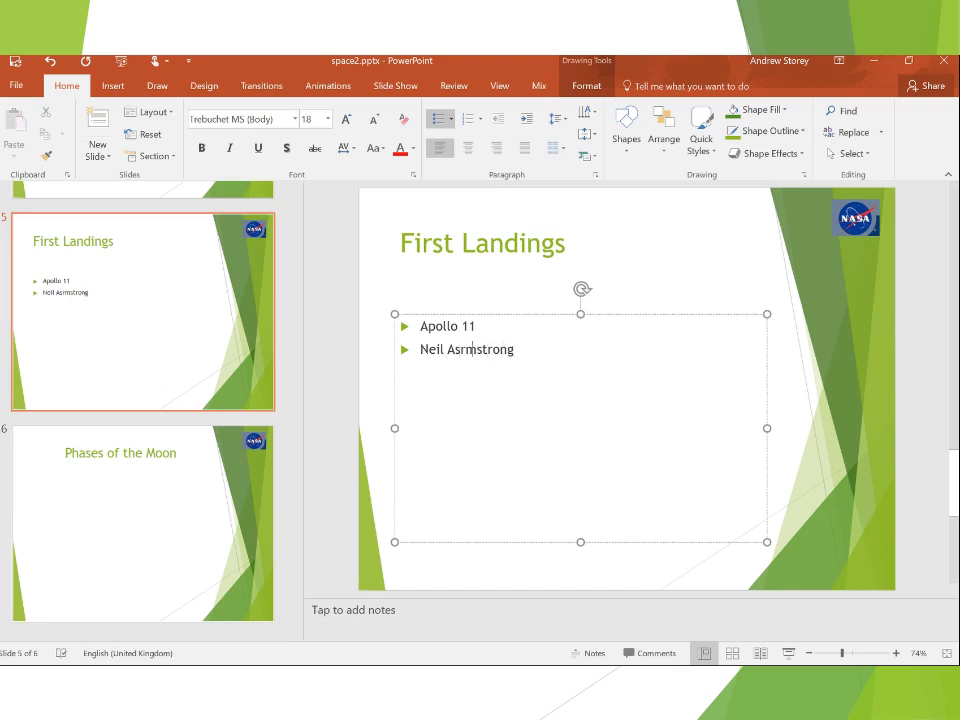
key("BackSpace")
left_click(553, 349)
key("Return")
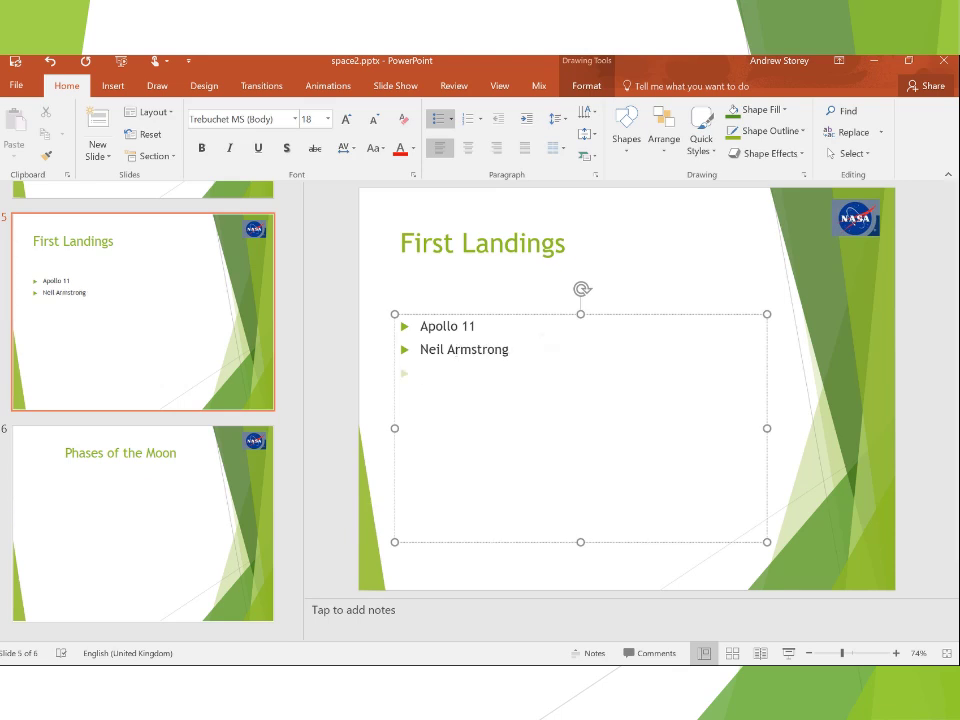
type("Buzz Aldrin ")
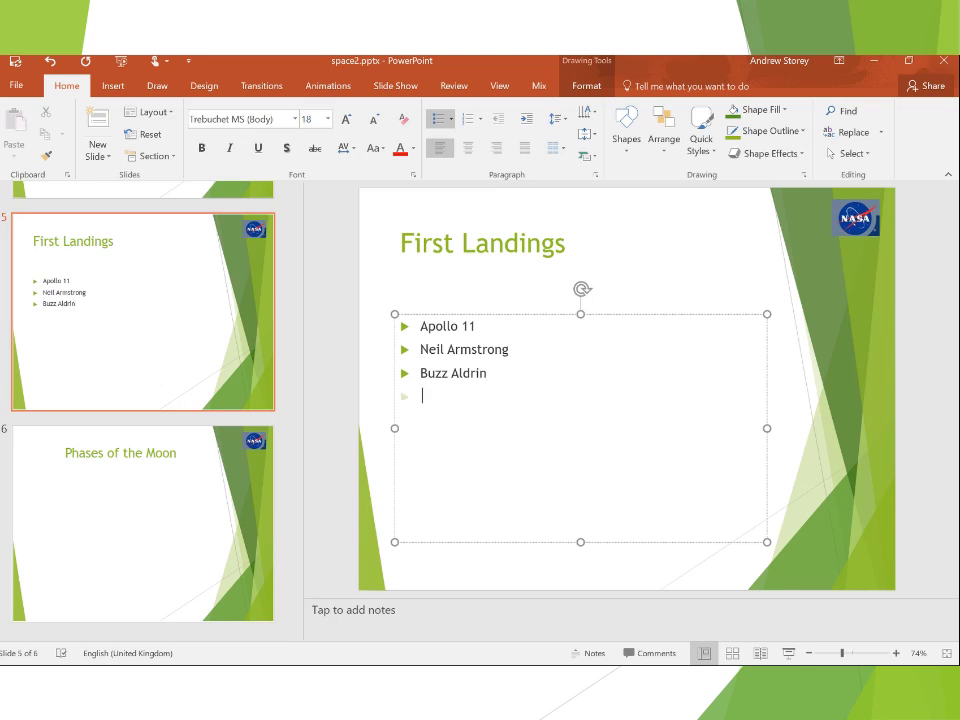
type("Michael Collins")
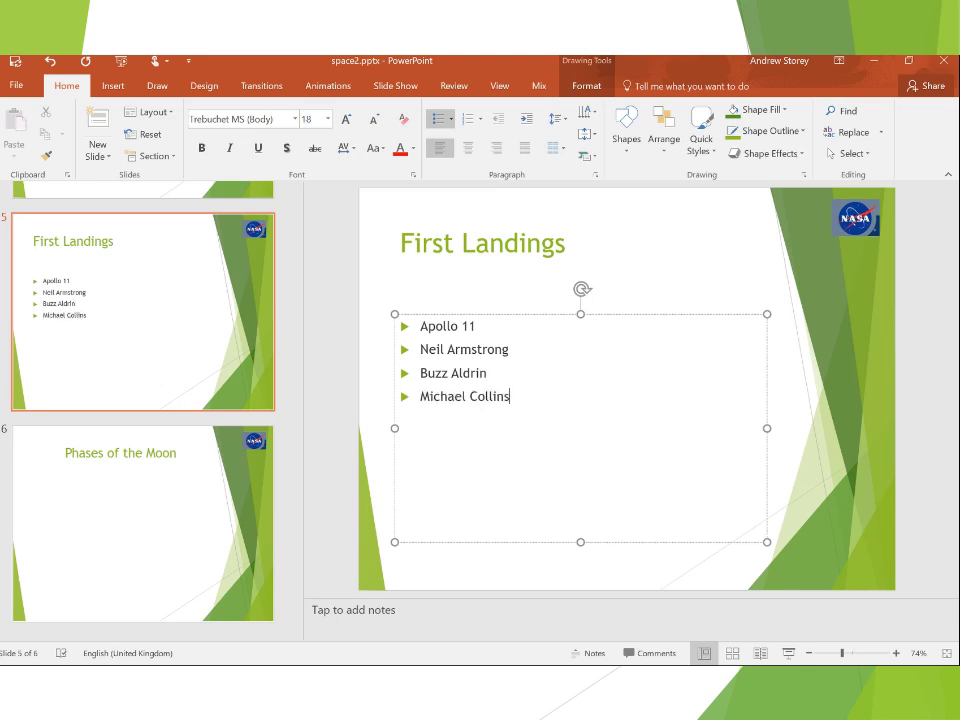
Continue the bullet list with Apollo 12, Charles Conrad and Richard Gordon
key("Return")
type("Apollo 12 ")
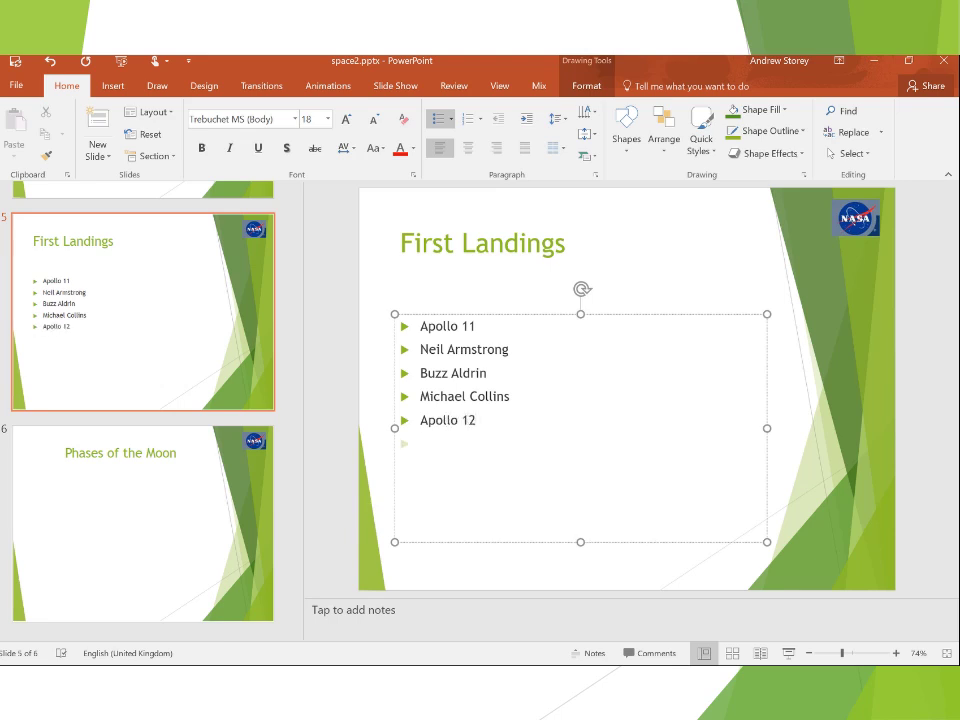
type("Charles Conrad")
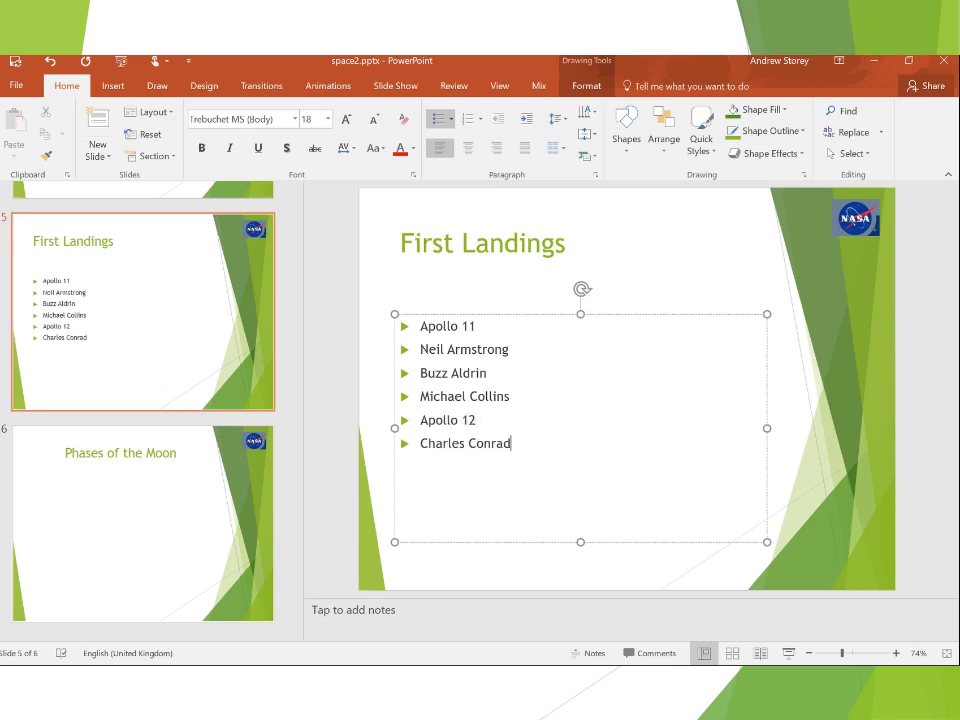
key("Return")
type("Richard")
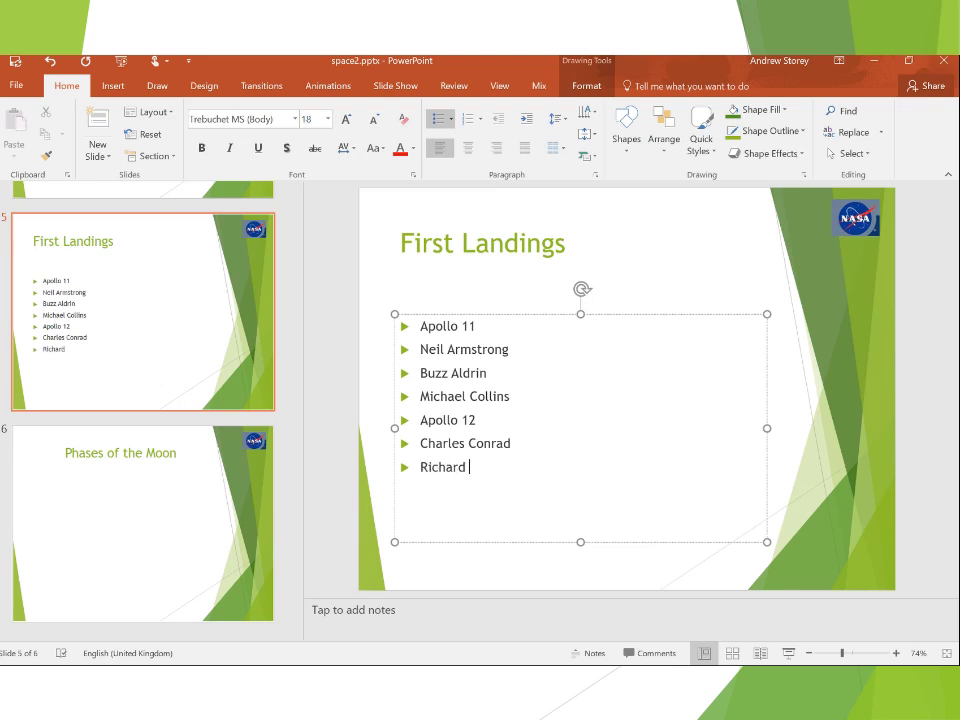
type(" Gordon")
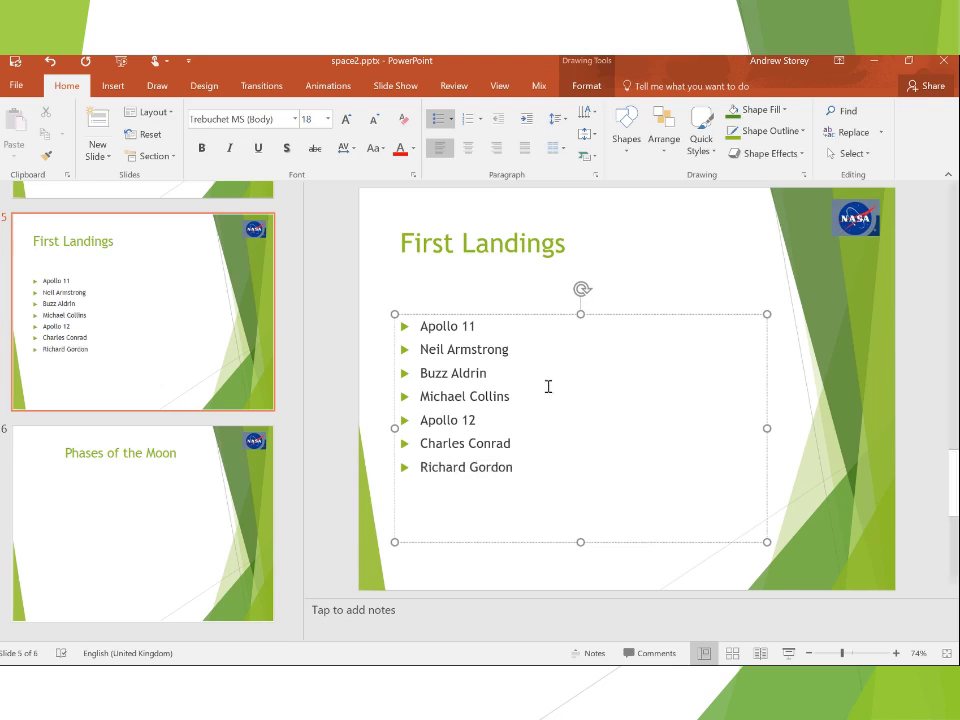
Indent the crew names one list level below their Apollo 12 and Apollo 11 bullets
left_click_drag(528, 469, 429, 443)
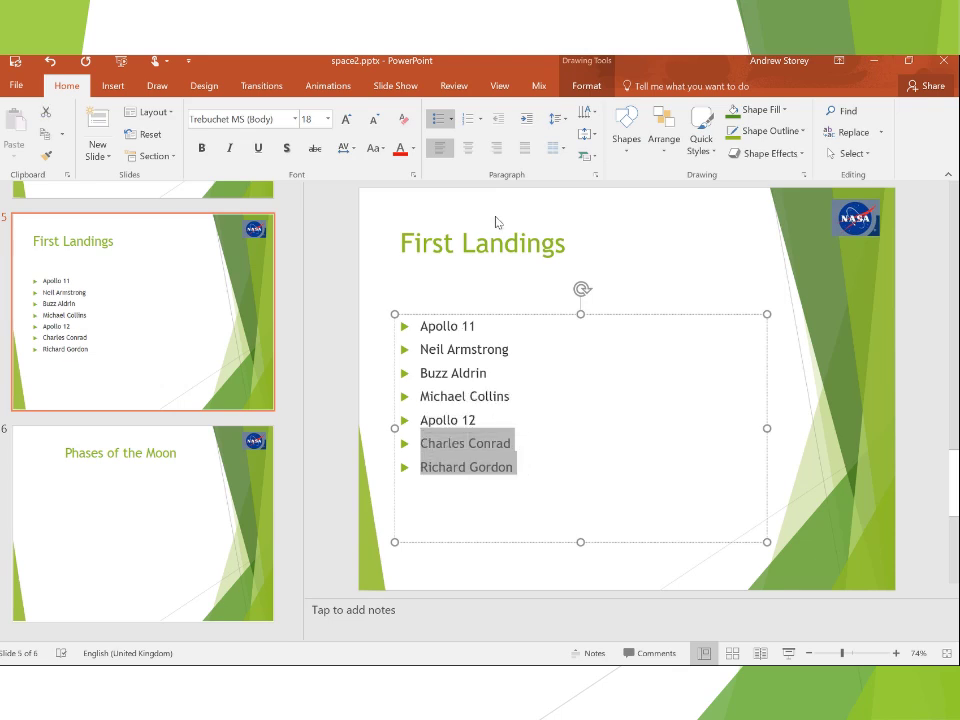
left_click(523, 129)
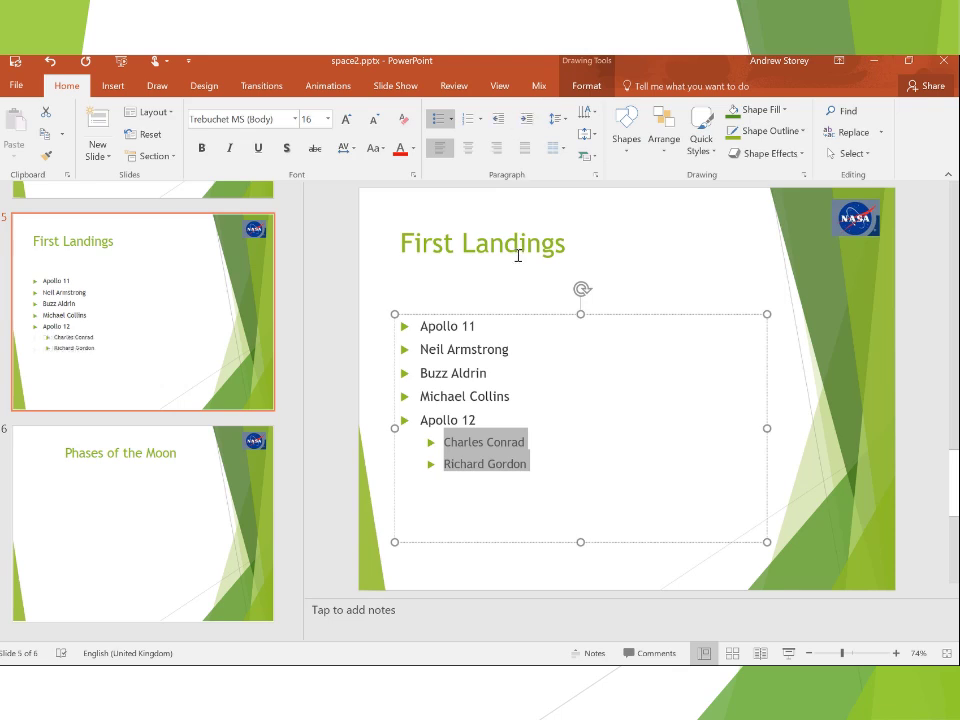
left_click_drag(526, 396, 431, 353)
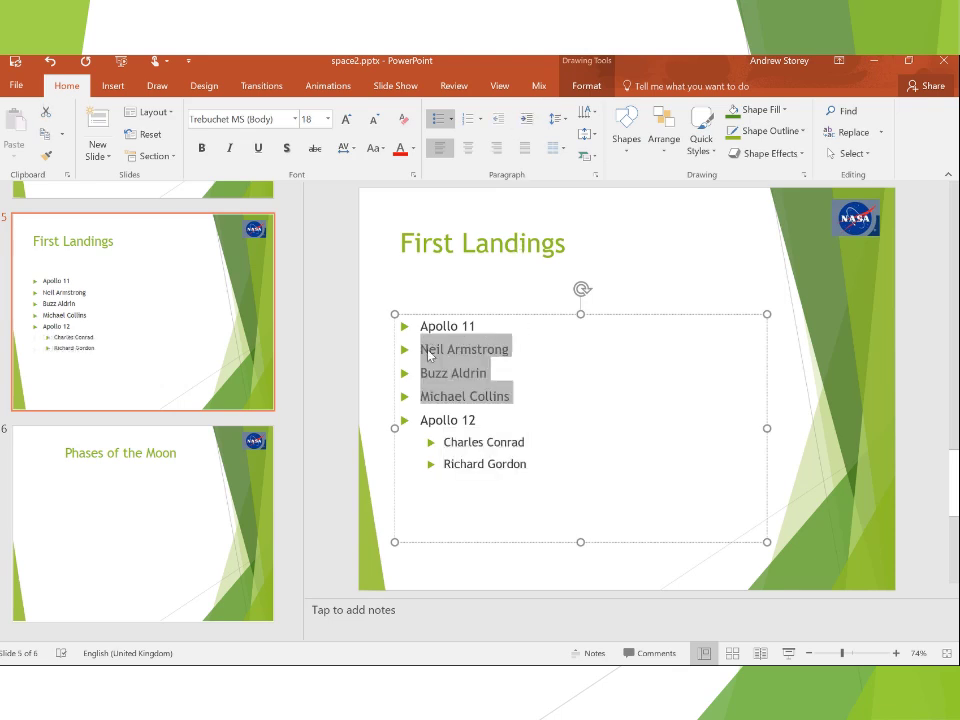
left_click(522, 122)
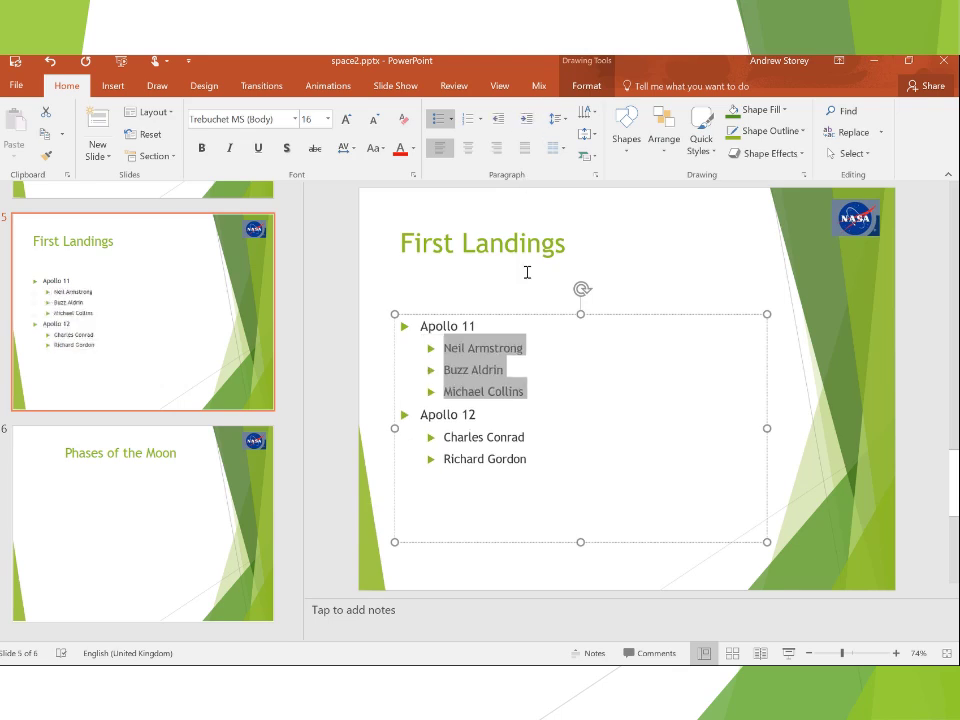
left_click(562, 457)
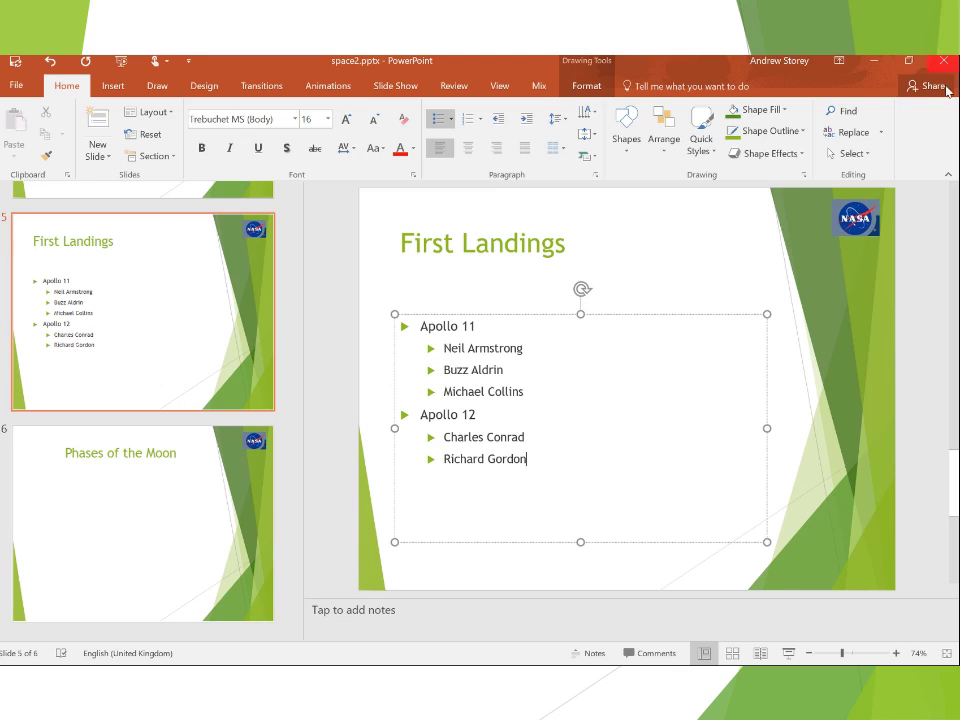
mouse_move(470, 30)
left_click(452, 318)
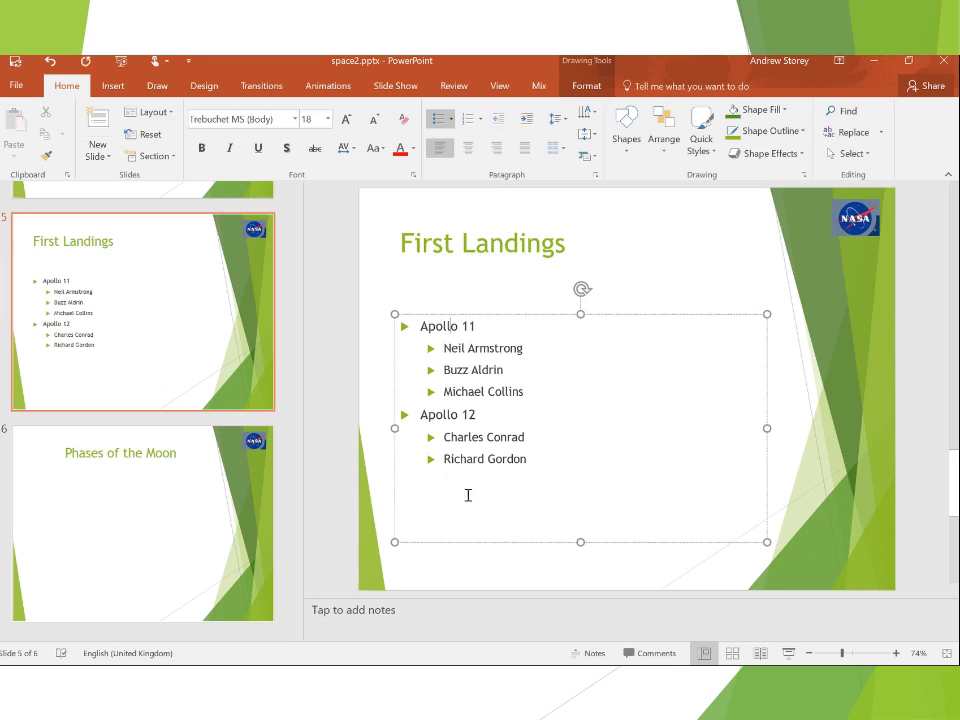
Apply the Blinds transition to all six slides in Slide Sorter view
left_click(733, 653)
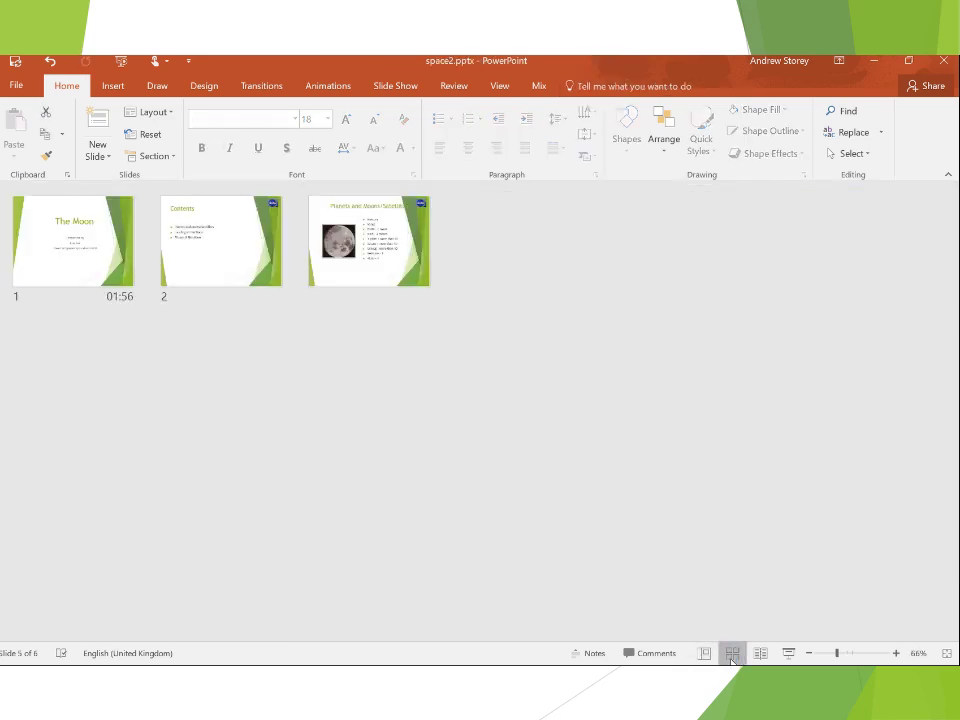
left_click(838, 381)
left_click(317, 274, "shift")
left_click(197, 253, "shift")
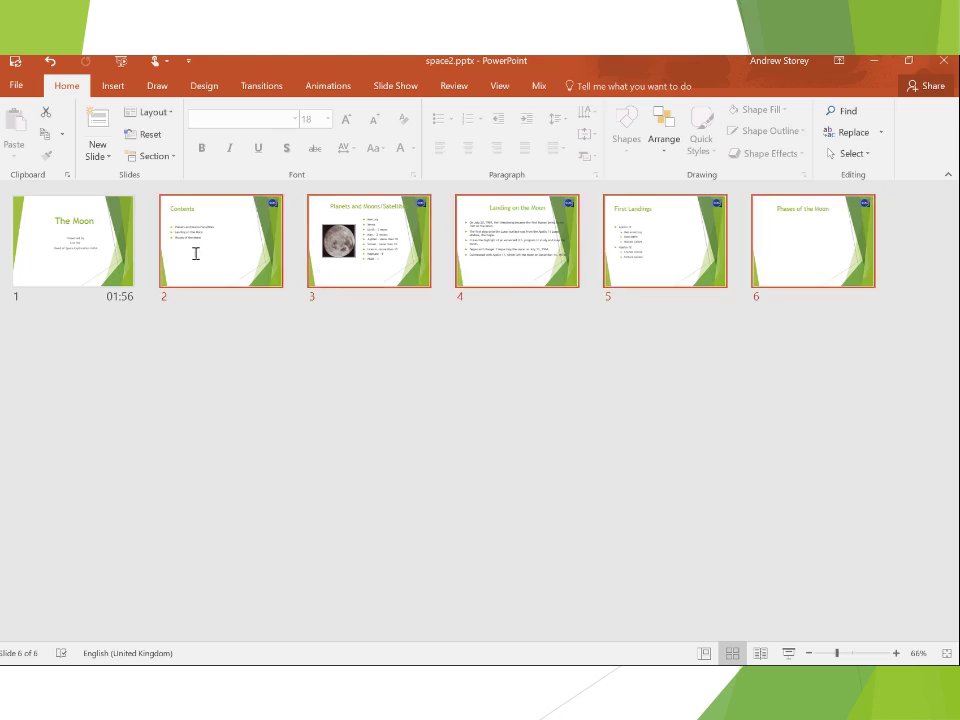
left_click(54, 245, "shift")
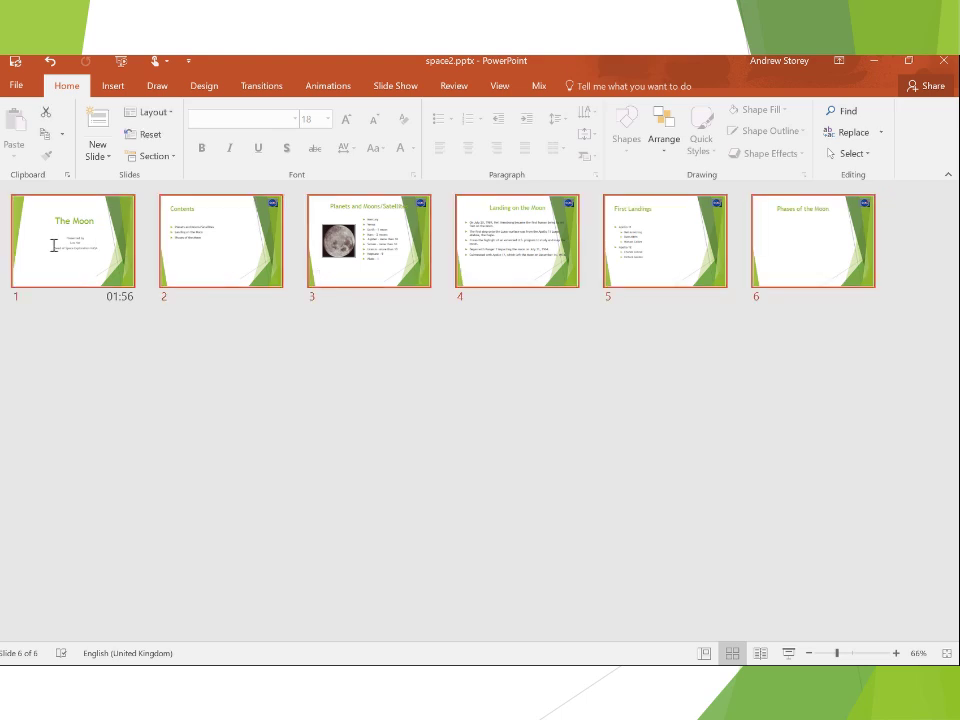
left_click(251, 88)
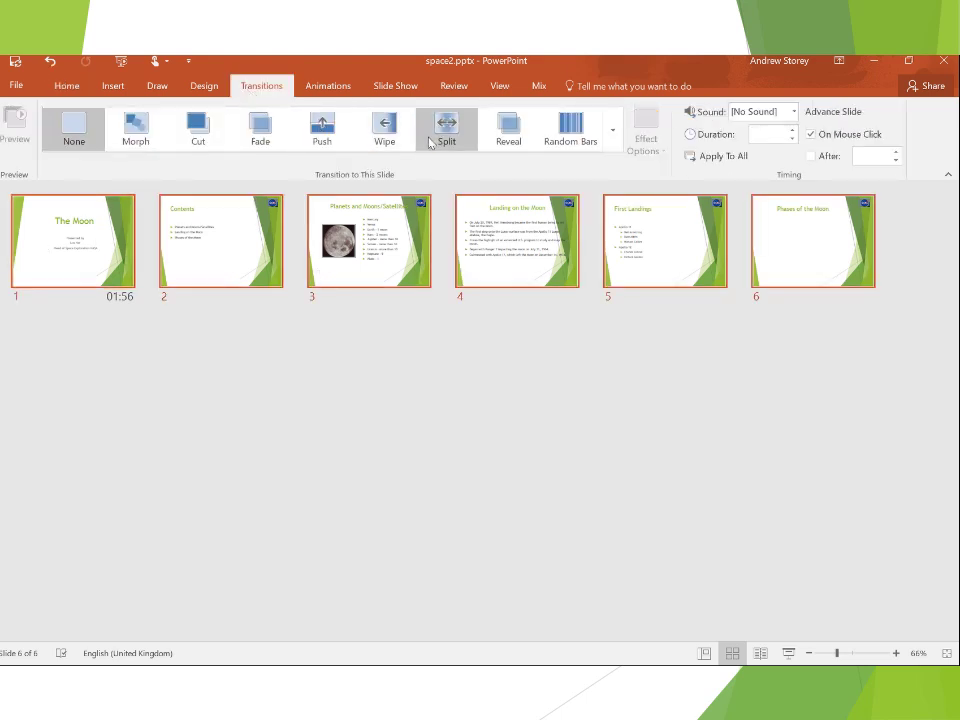
left_click(613, 144)
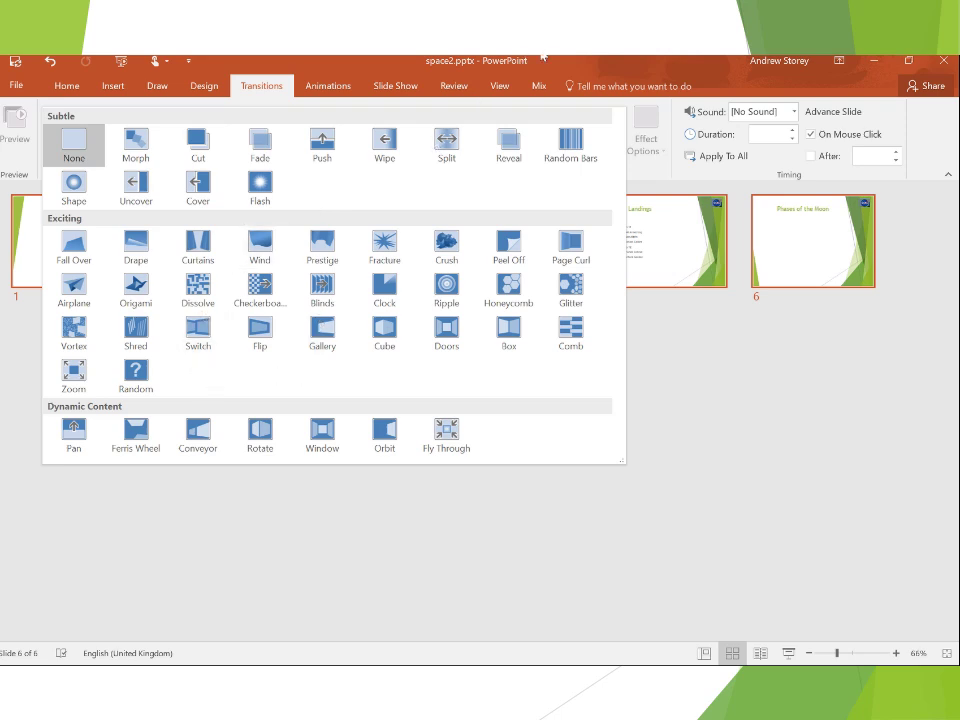
mouse_move(543, 57)
left_click(383, 82)
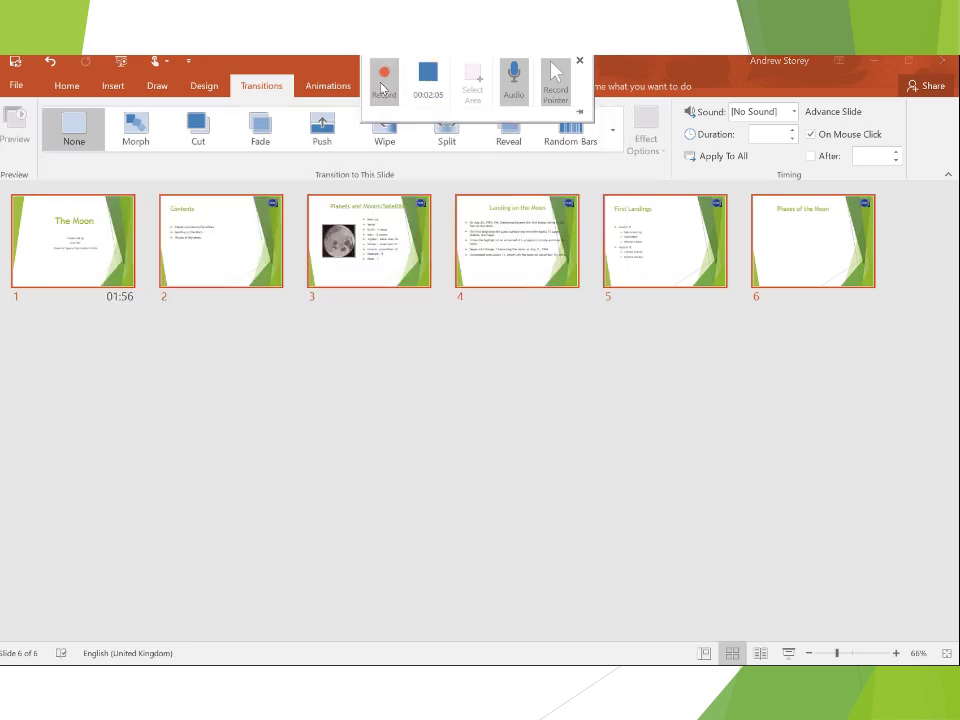
left_click(383, 85)
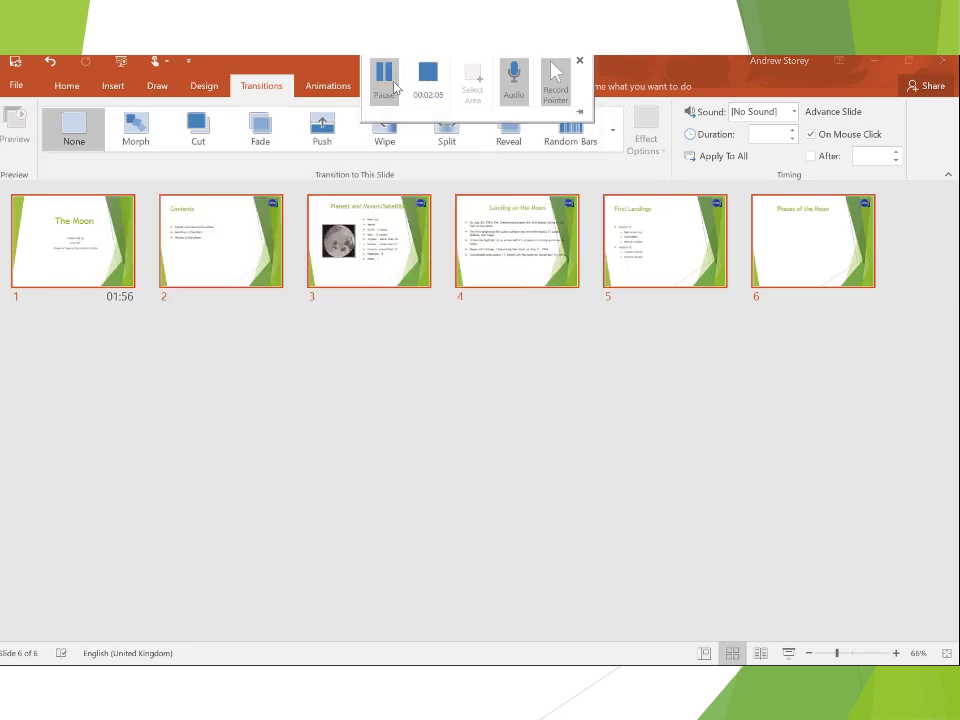
left_click(611, 145)
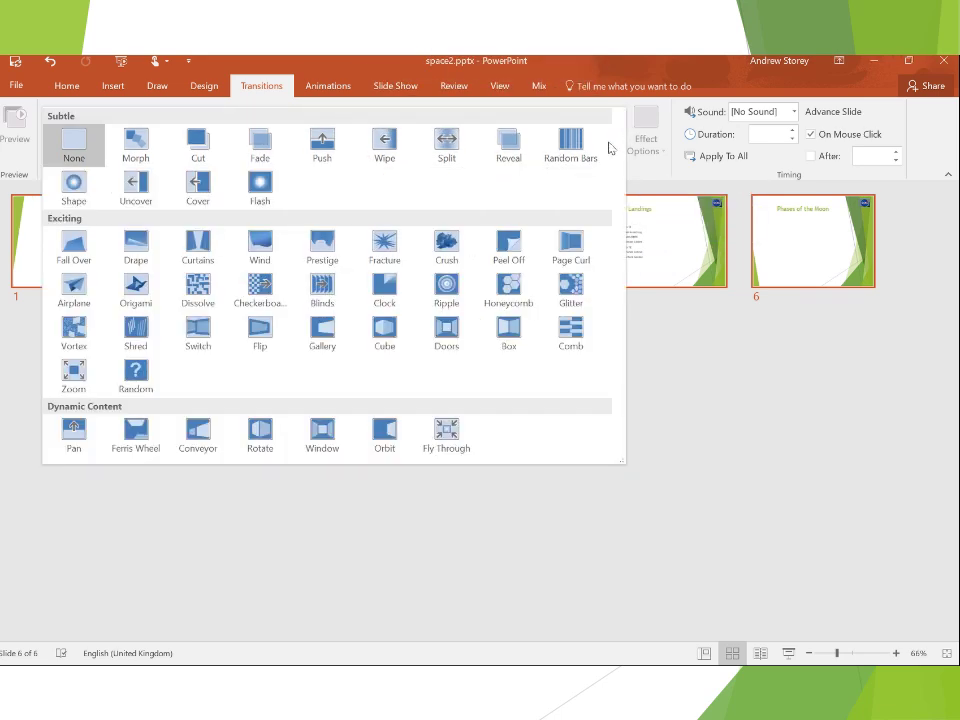
left_click(323, 290)
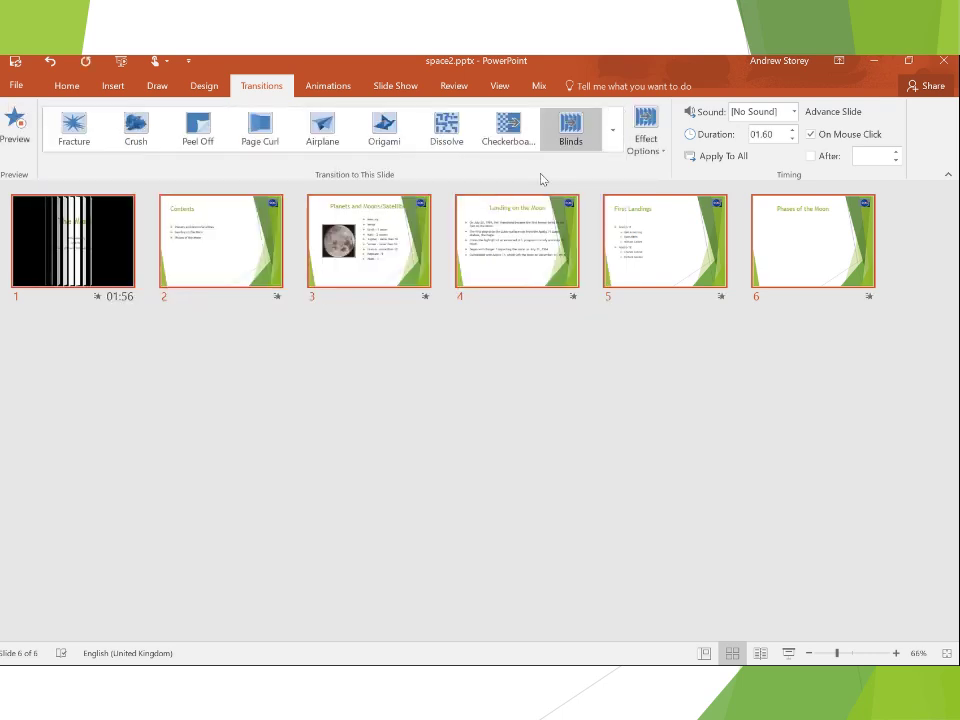
Set the direction of the Blinds transition to Horizontal on all slides and return to Normal view
left_click(633, 150)
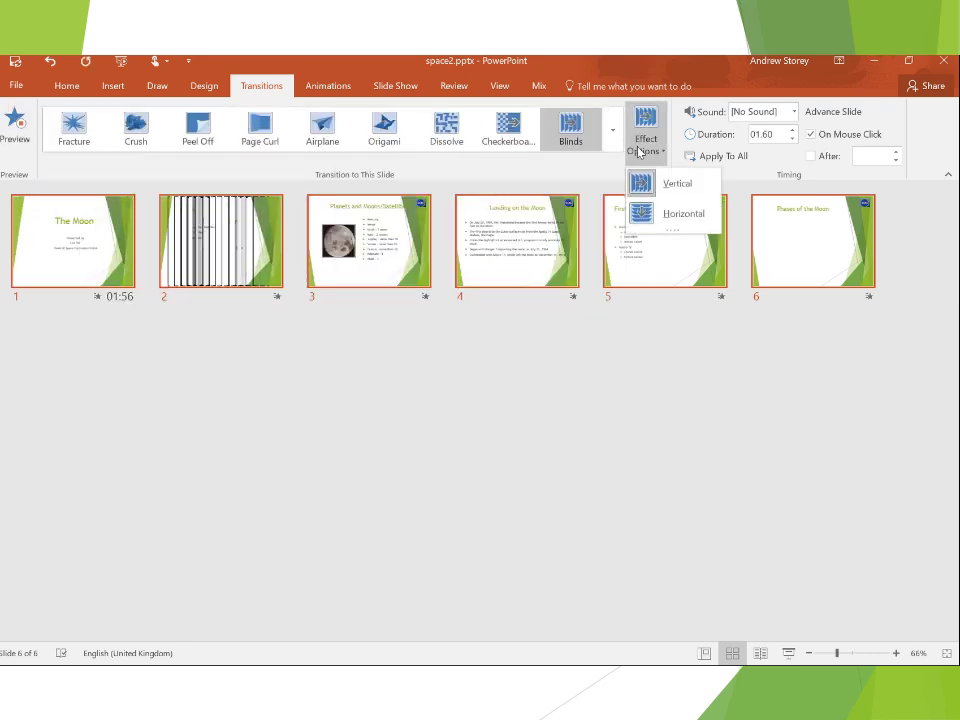
left_click(662, 216)
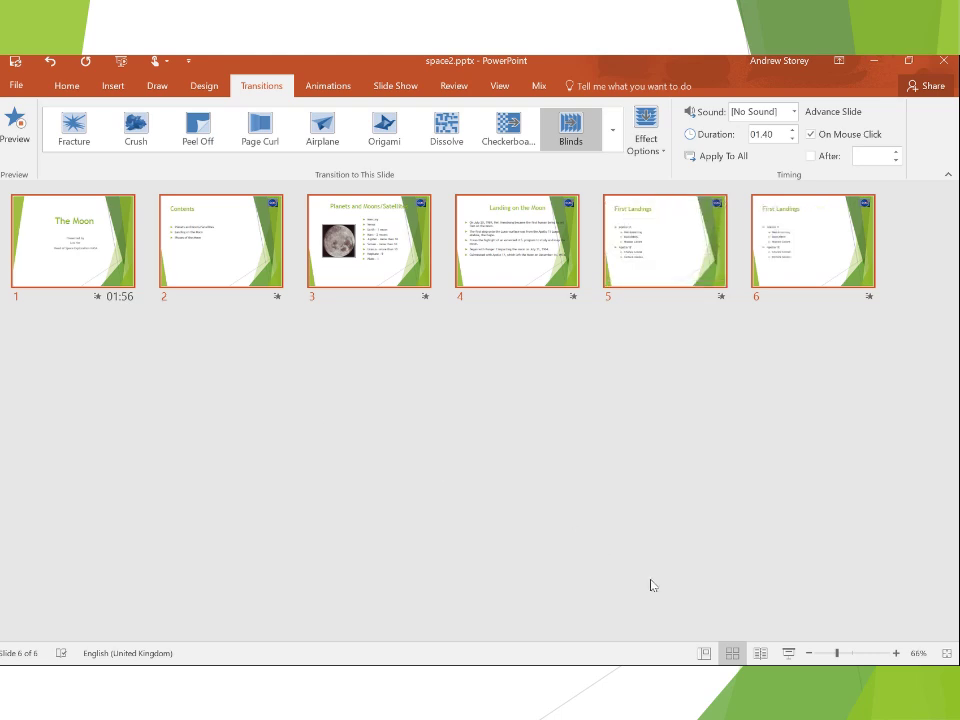
left_click(704, 654)
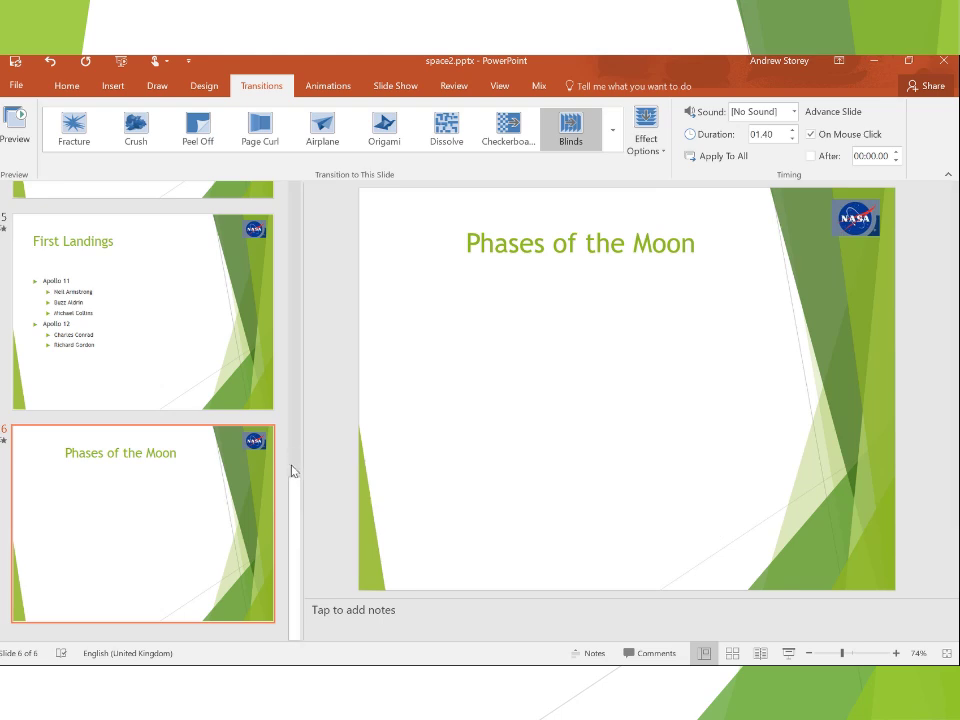
Switch to Slide Master view and select the main master slide above its layouts
left_click_drag(293, 482, 295, 208)
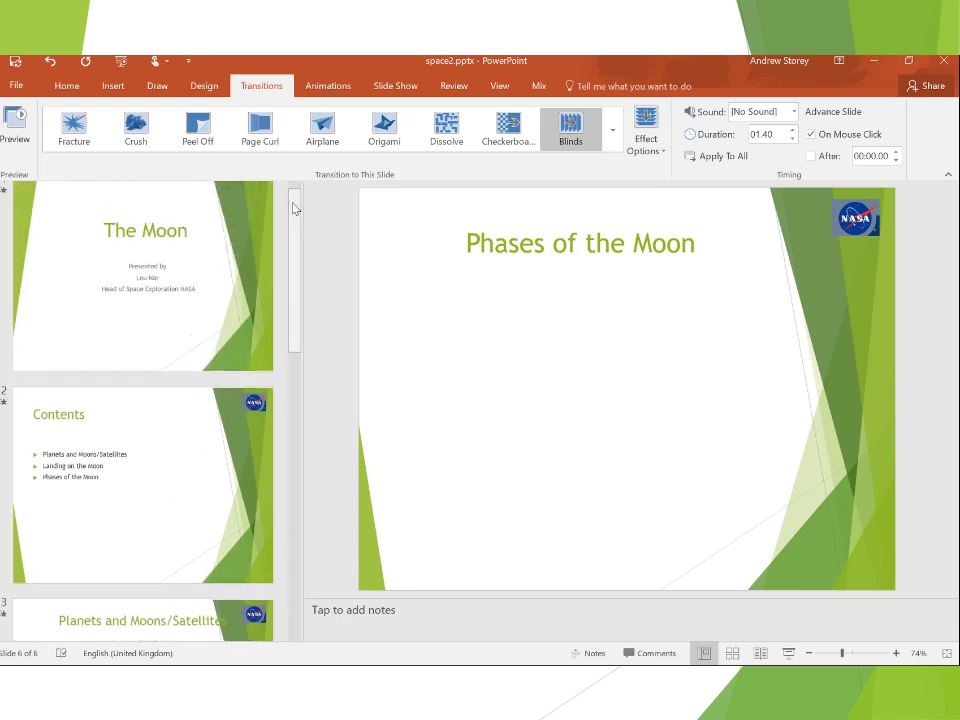
left_click(496, 87)
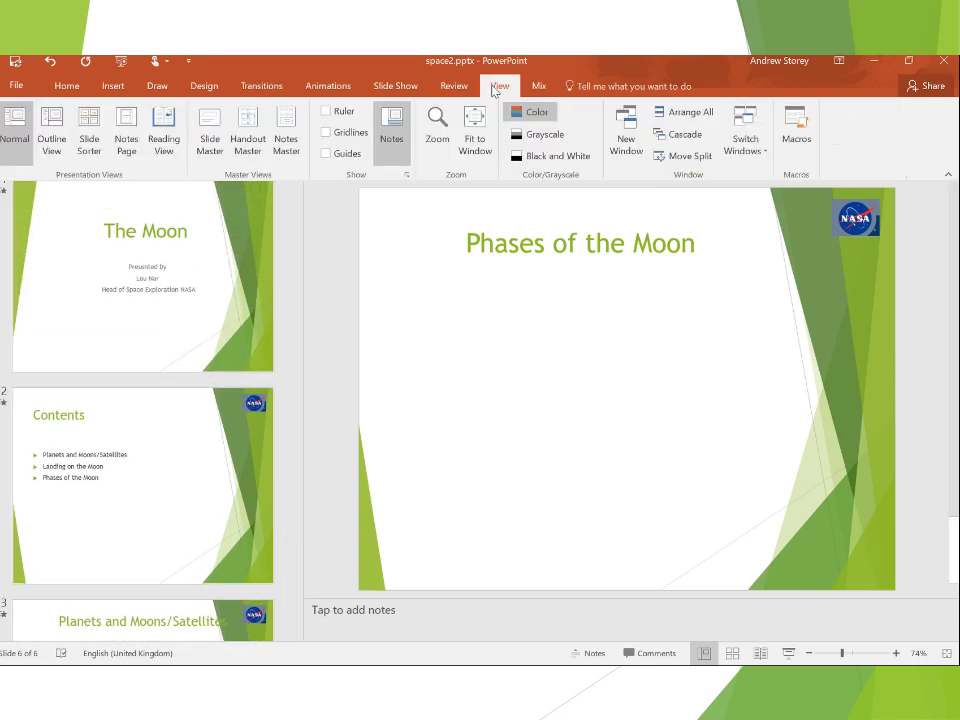
left_click(209, 137)
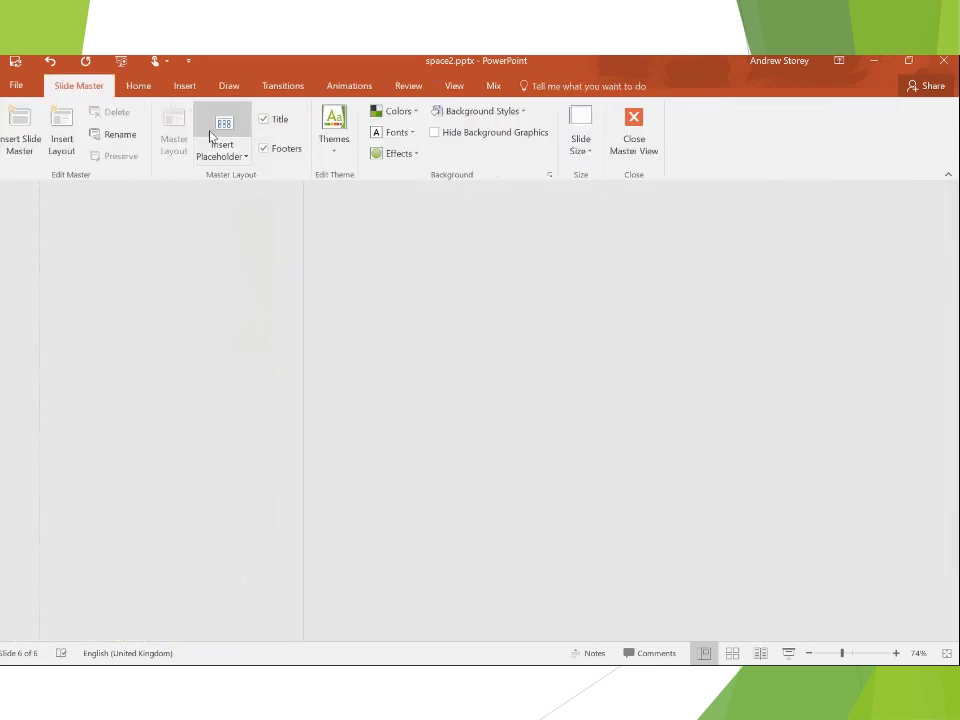
left_click_drag(291, 304, 293, 231)
scroll(178, 268, "up", 1)
left_click(168, 273)
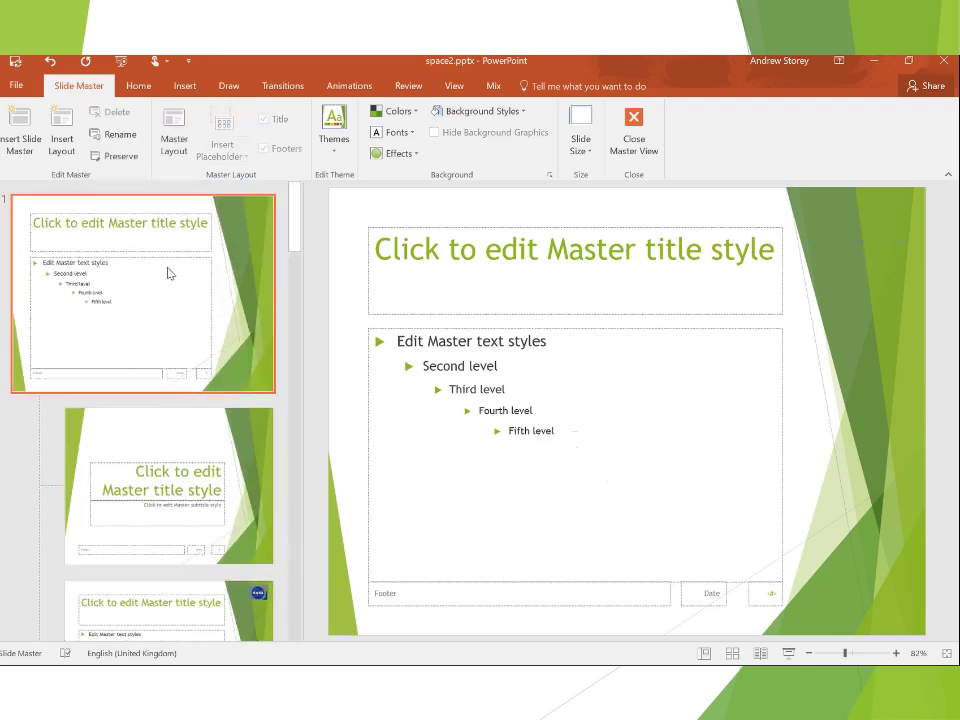
Apply the Fly In animation with direction From Left to the master's body text placeholder
left_click(448, 341)
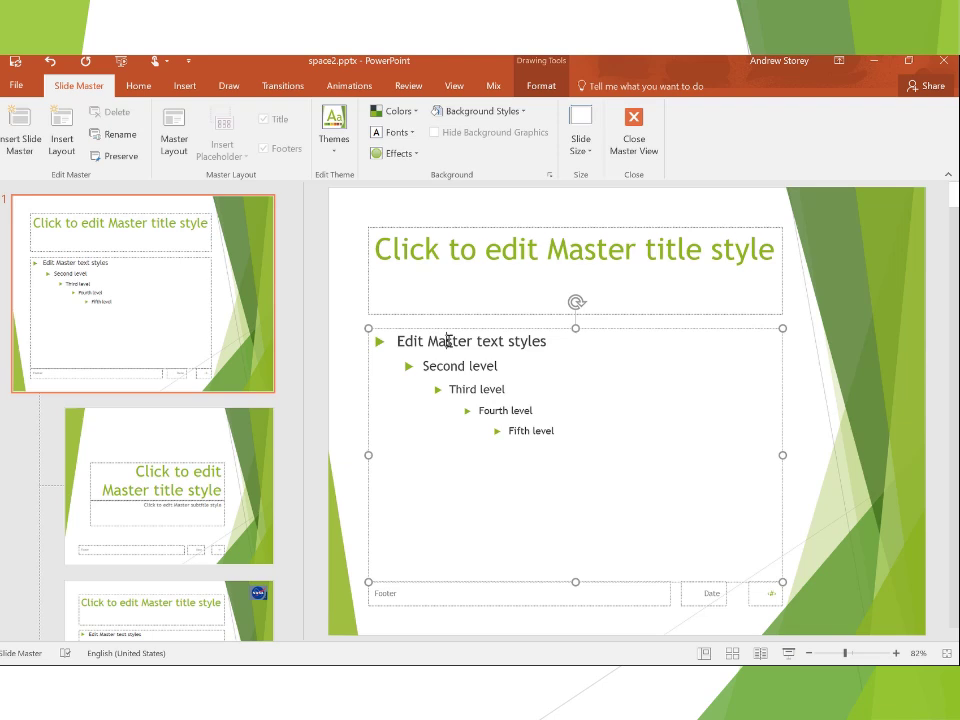
left_click(360, 95)
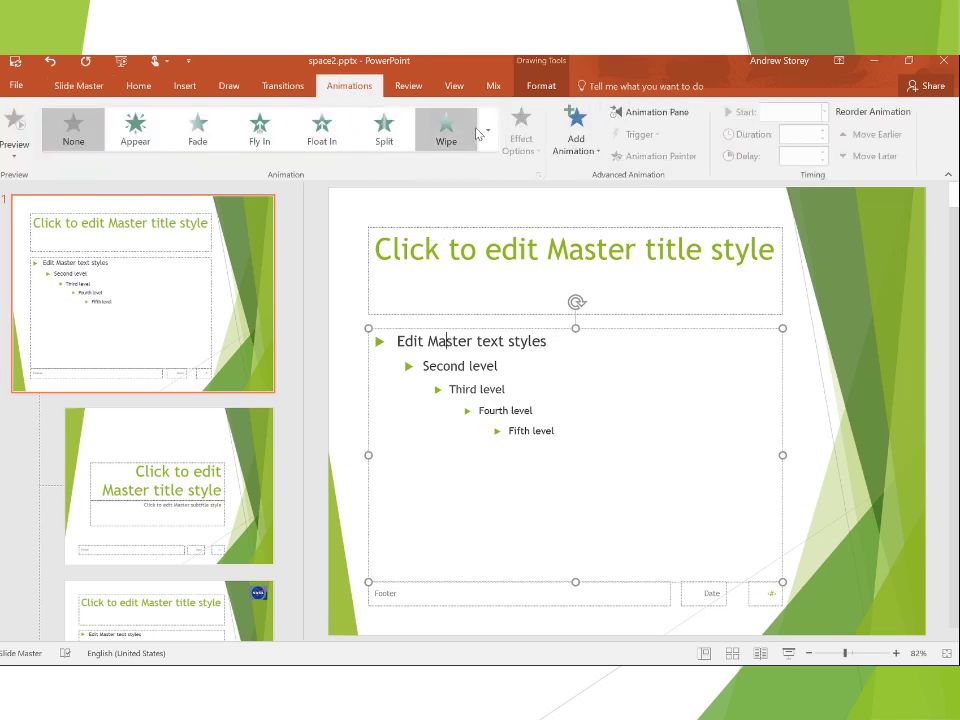
left_click(259, 128)
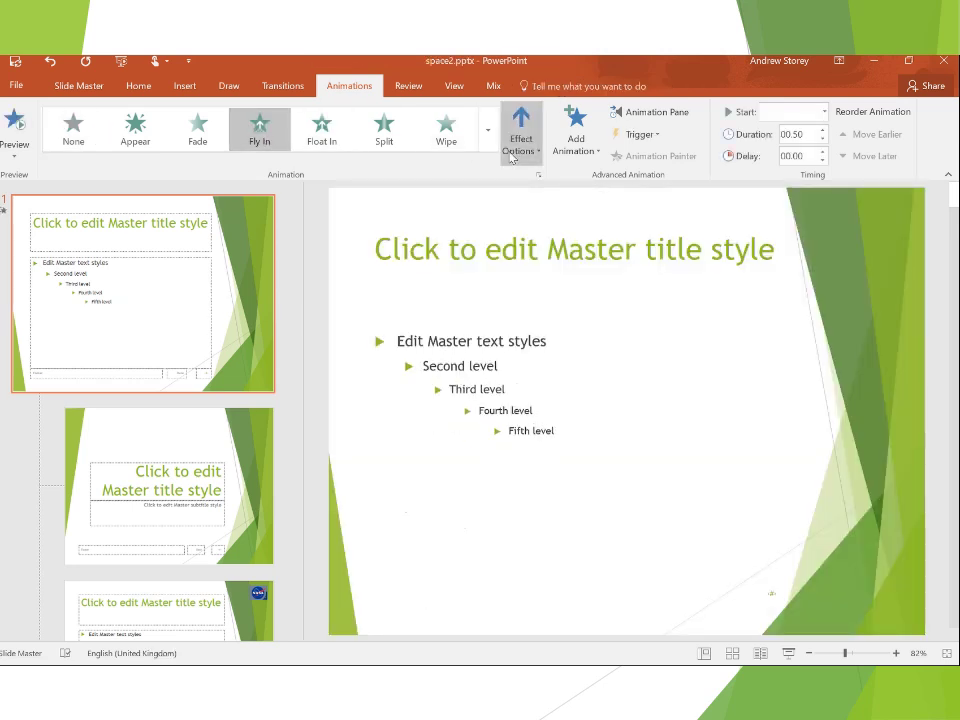
left_click(518, 145)
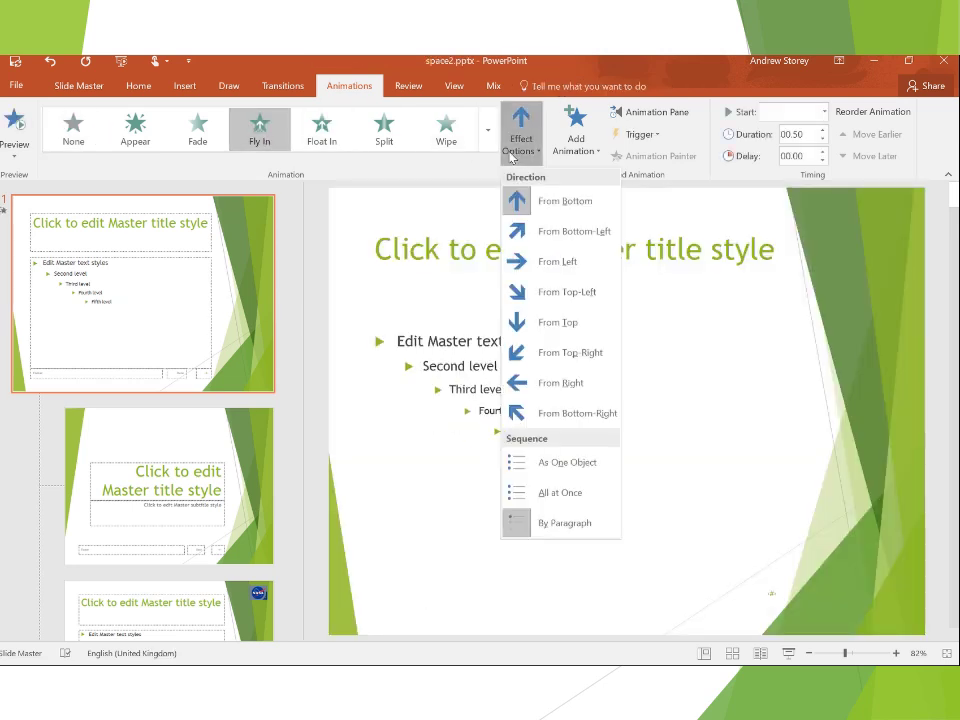
left_click(540, 264)
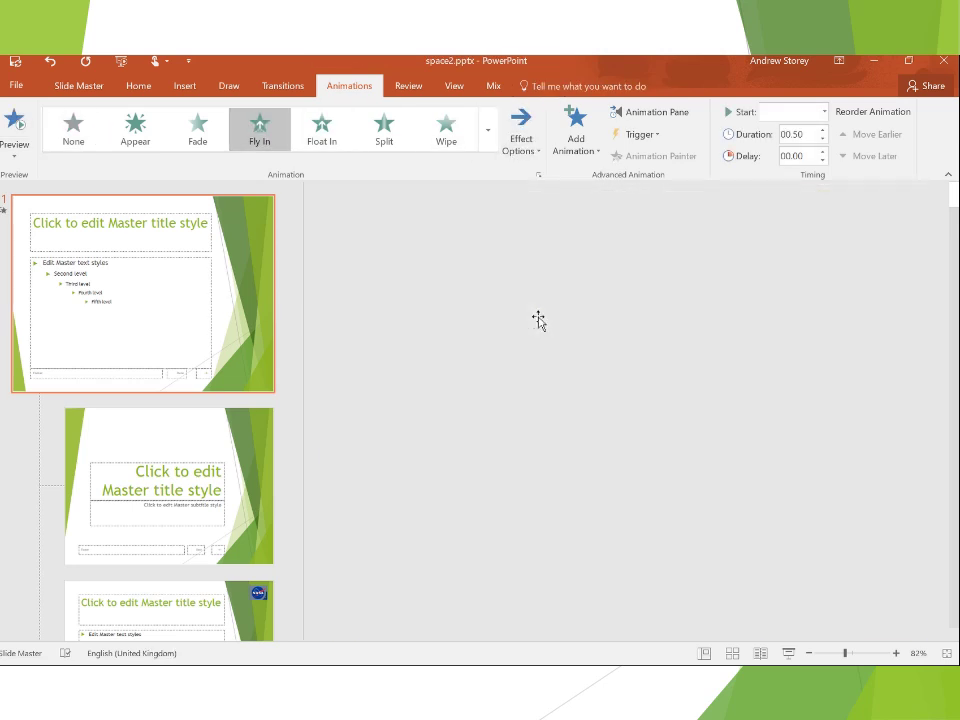
Set the master body placeholder's animation to start on click through the Animation Pane, and close the master view
left_click(385, 362)
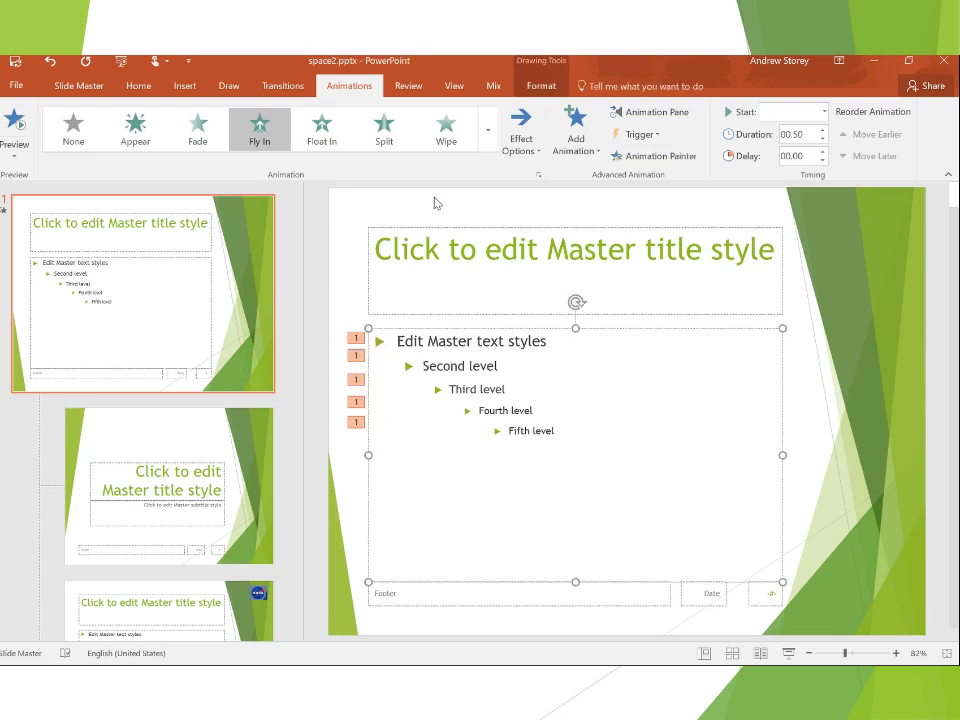
left_click(638, 115)
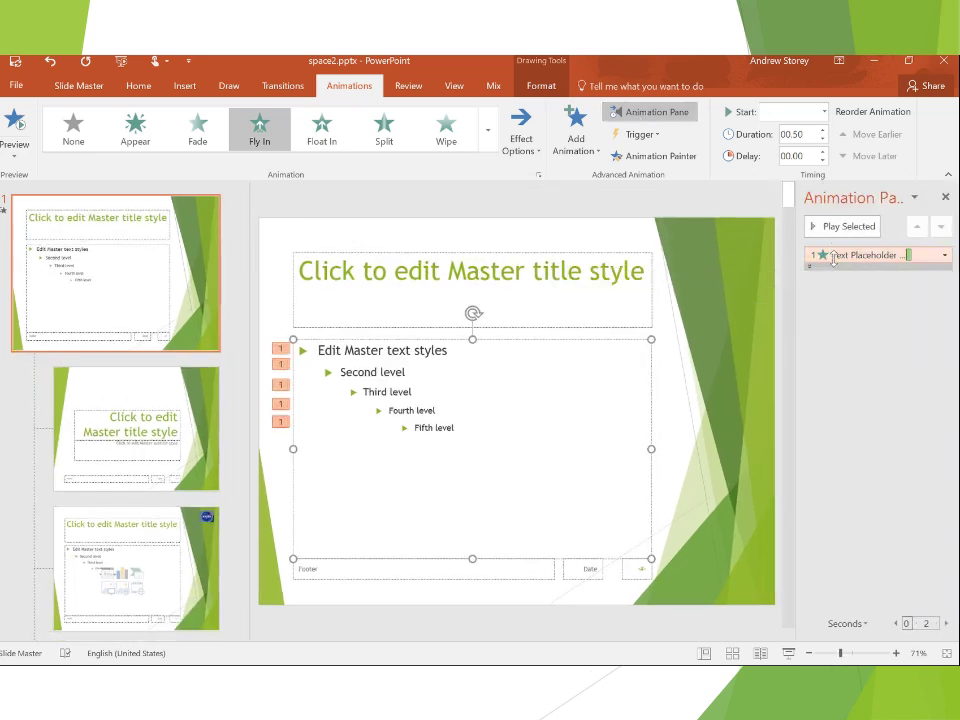
right_click(835, 261)
left_click(840, 272)
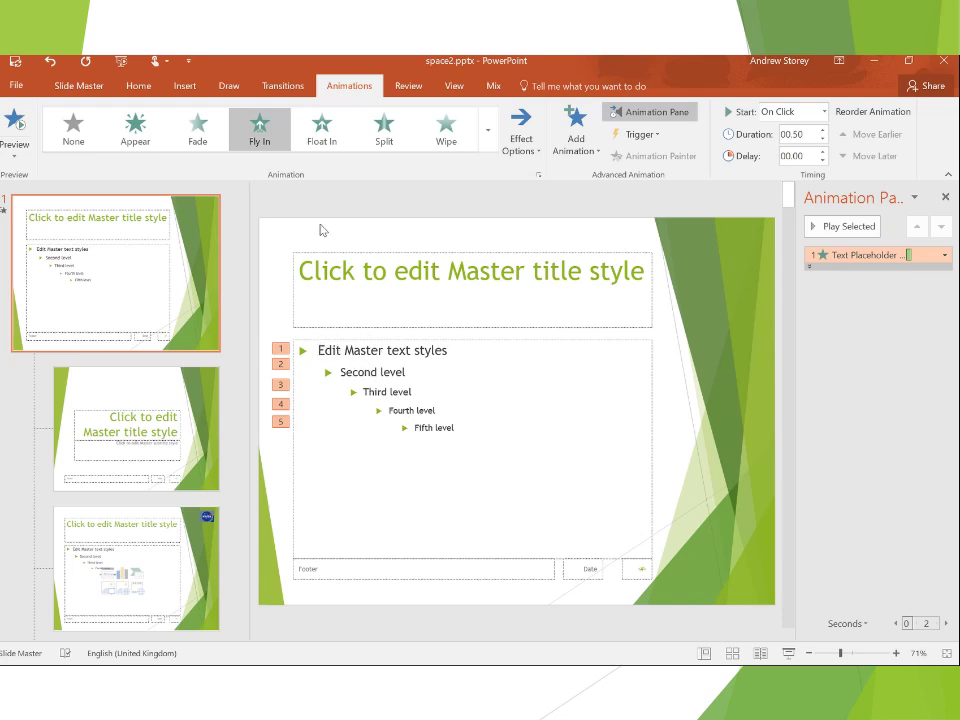
left_click(105, 86)
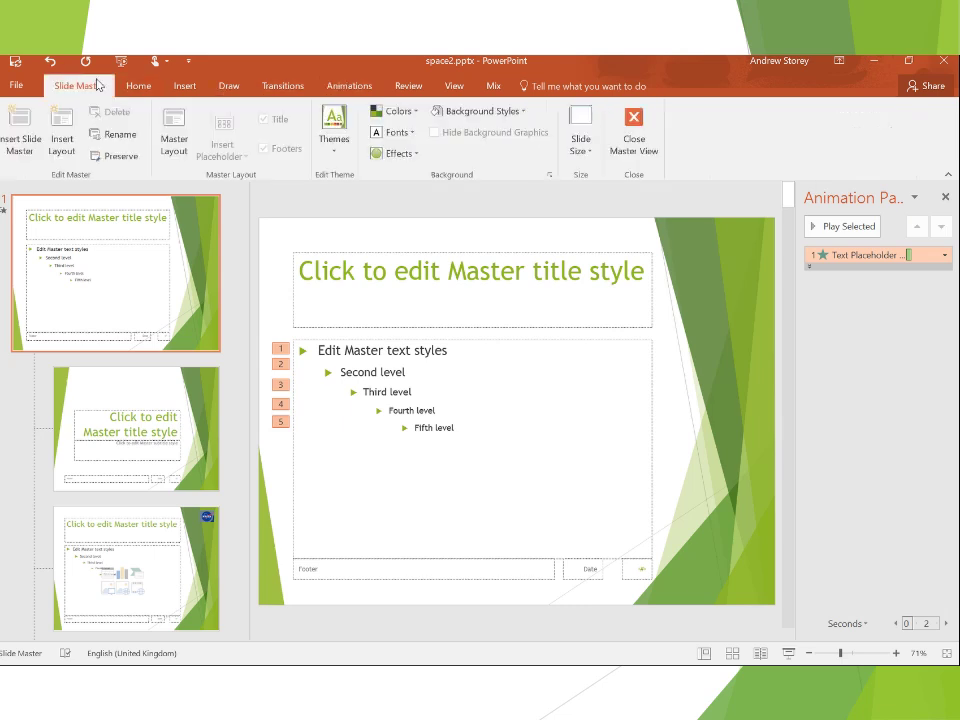
left_click(627, 136)
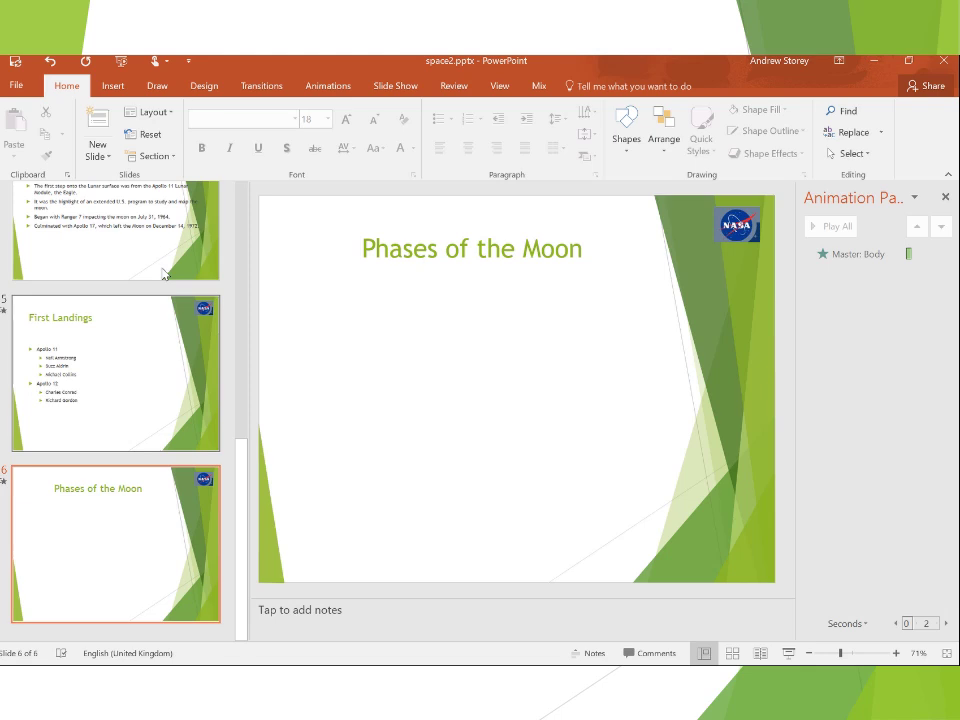
Review the bulleted text on the Landing on the Moon and Planets and Moons/Satellites slides for the master animation
left_click(165, 273)
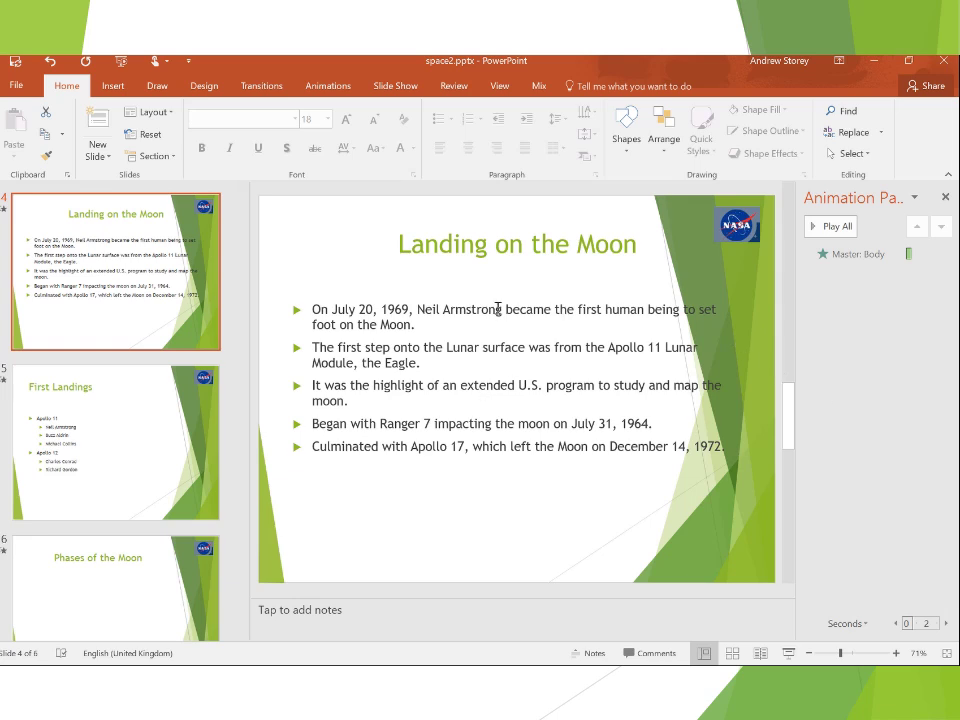
left_click(441, 421)
scroll(700, 430, "down", 2)
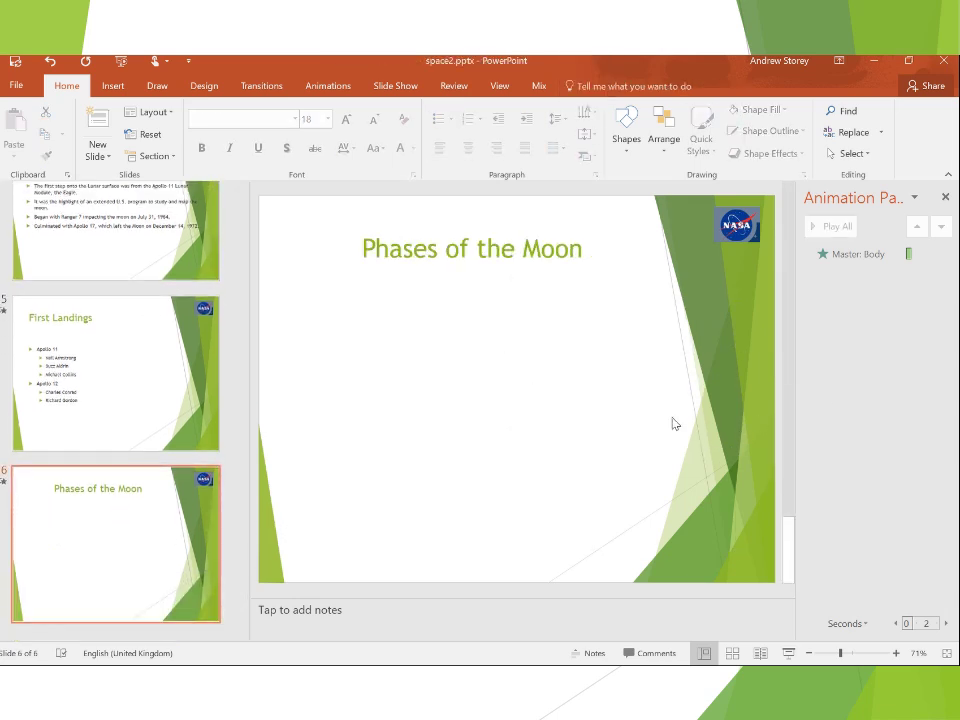
scroll(592, 420, "up", 3)
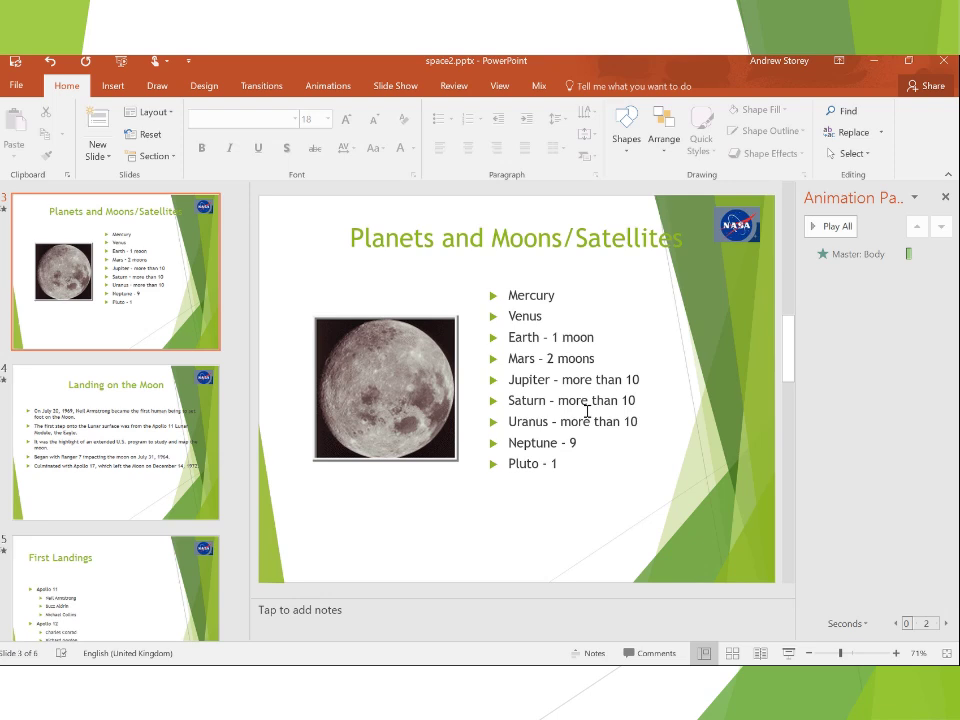
left_click(587, 410)
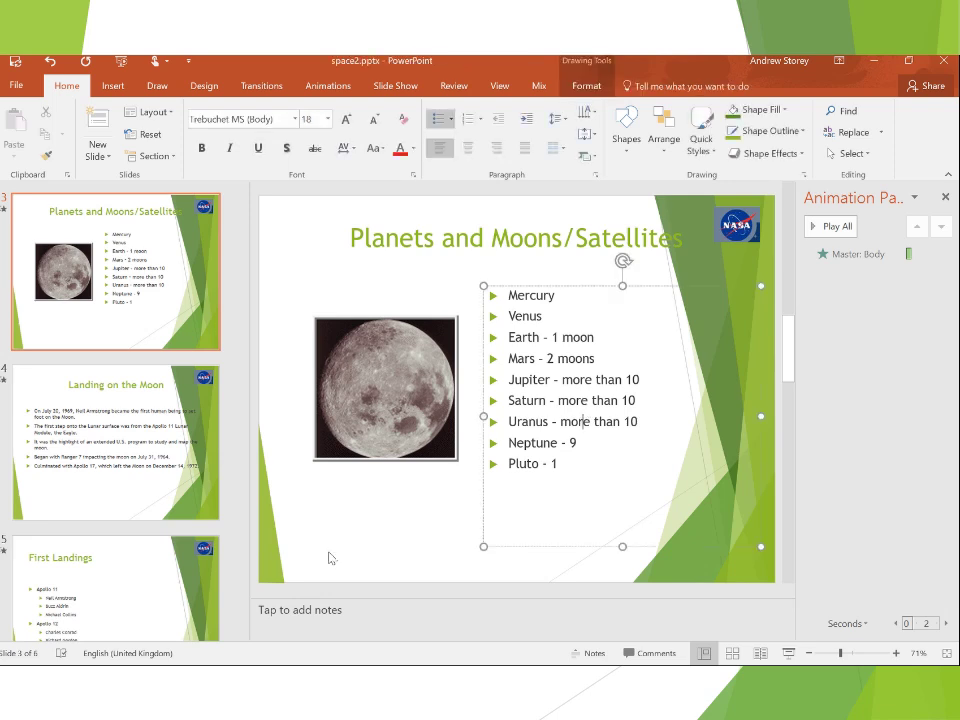
Insert the picture crescentmoon.gif on the Phases of the Moon slide
left_click_drag(241, 537, 241, 613)
left_click(143, 584)
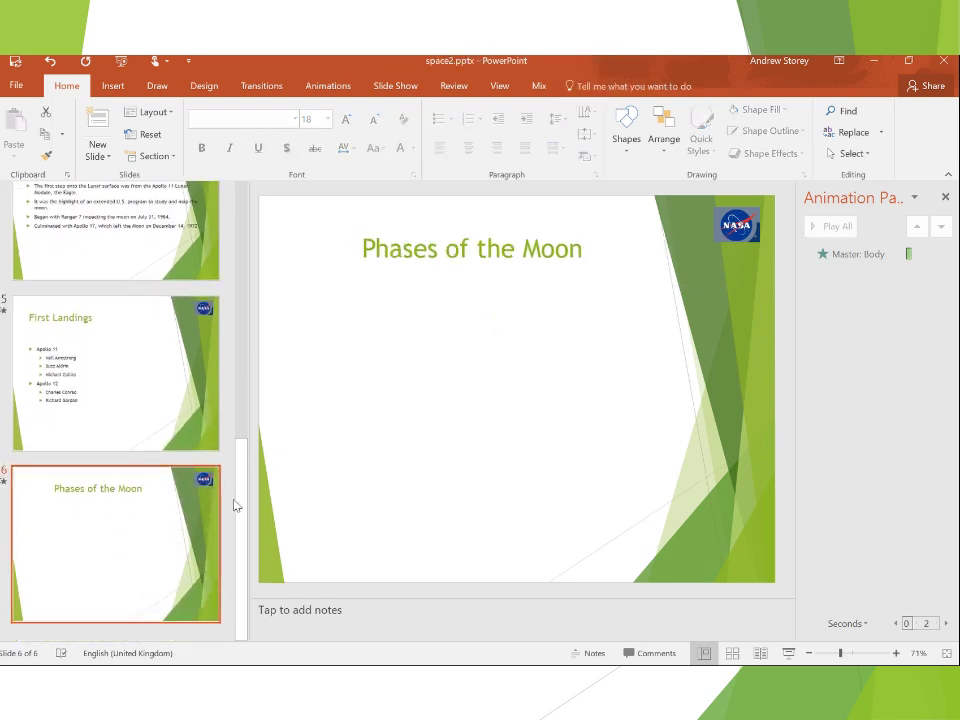
left_click(113, 86)
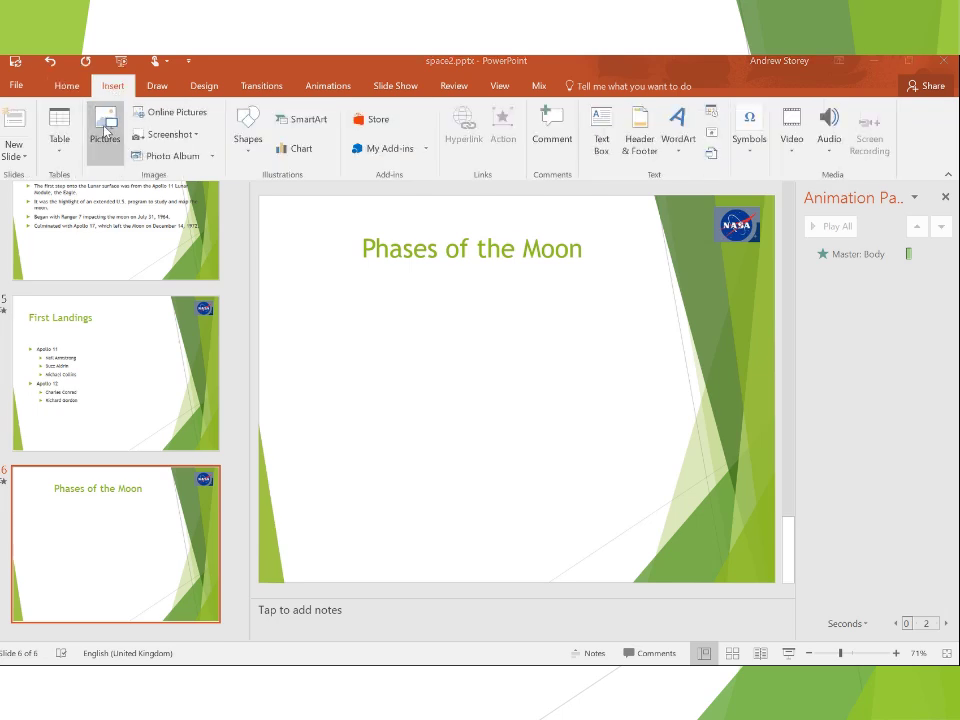
left_click(105, 130)
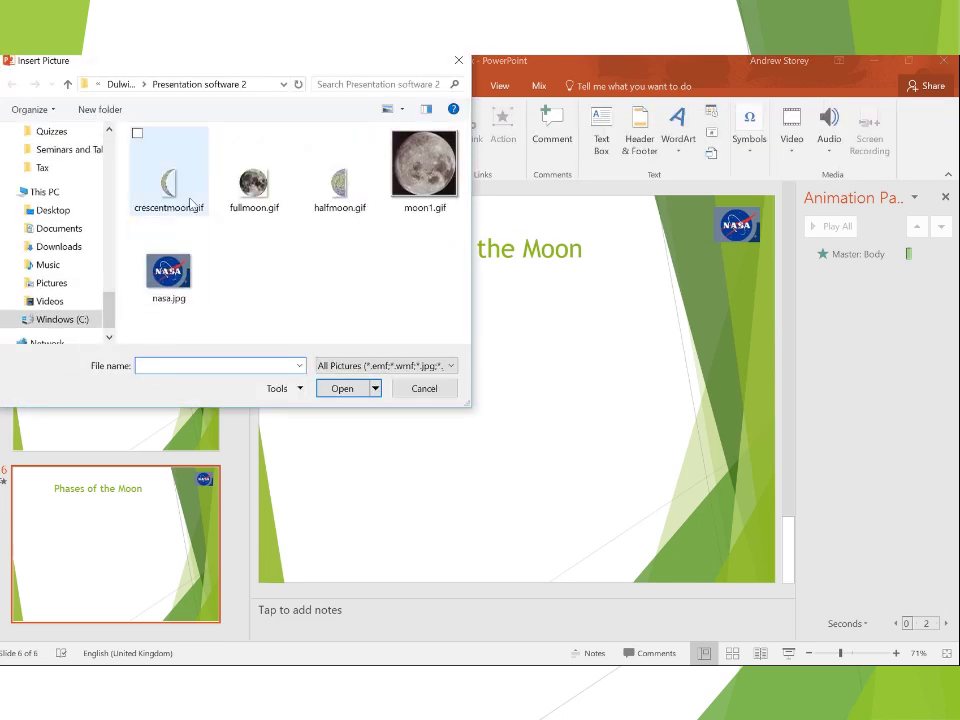
left_click(170, 185)
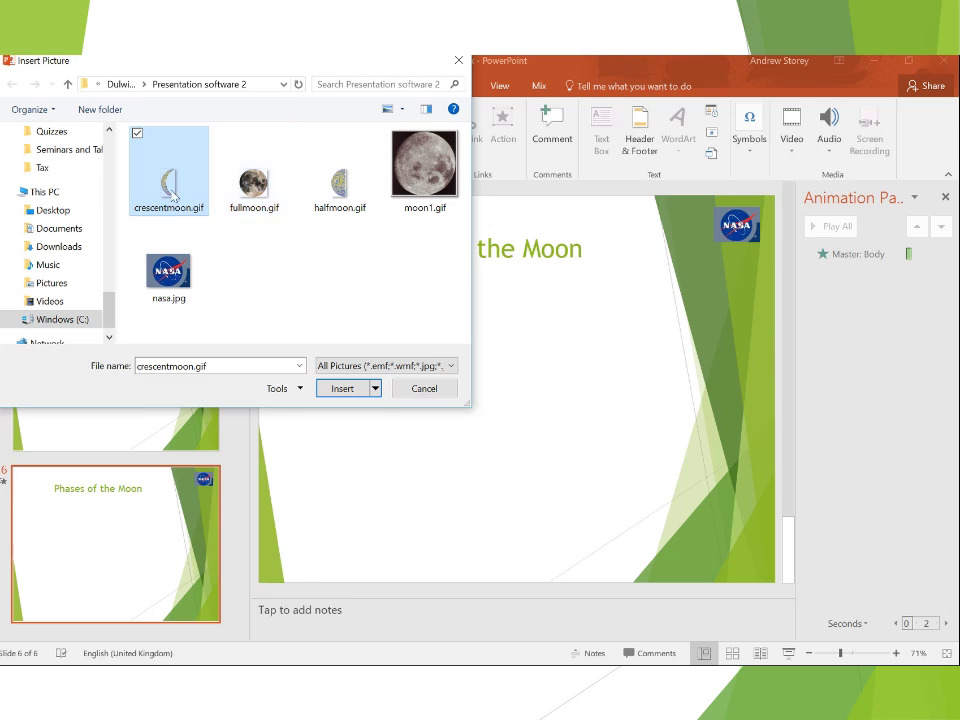
left_click(348, 390)
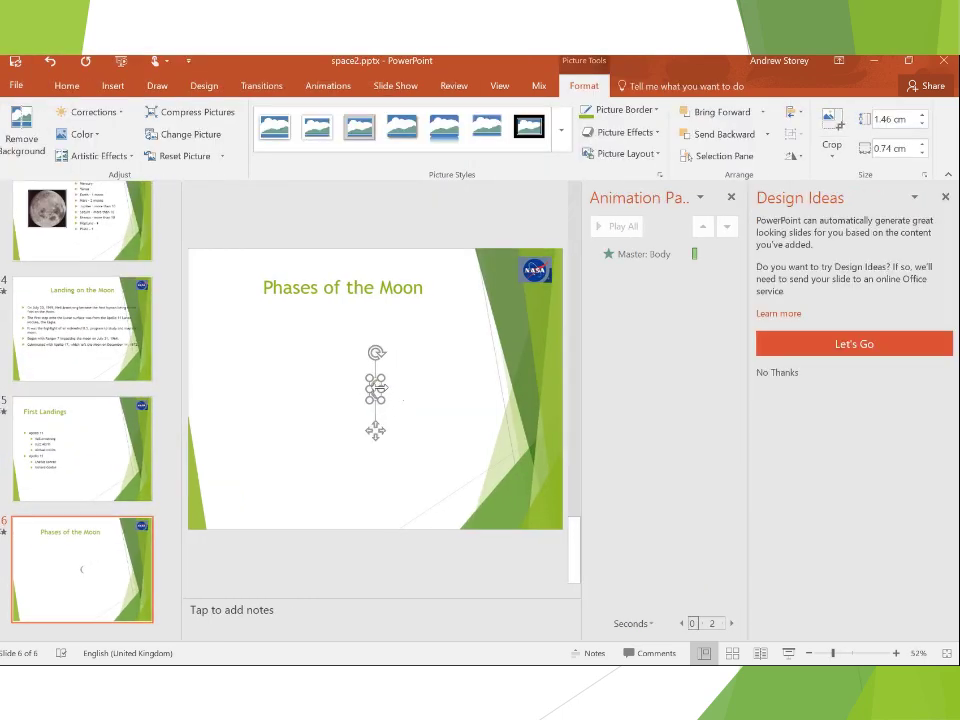
Move the crescent moon picture to the slide's lower-left area and widen it to about 1.19 cm
left_click(313, 420)
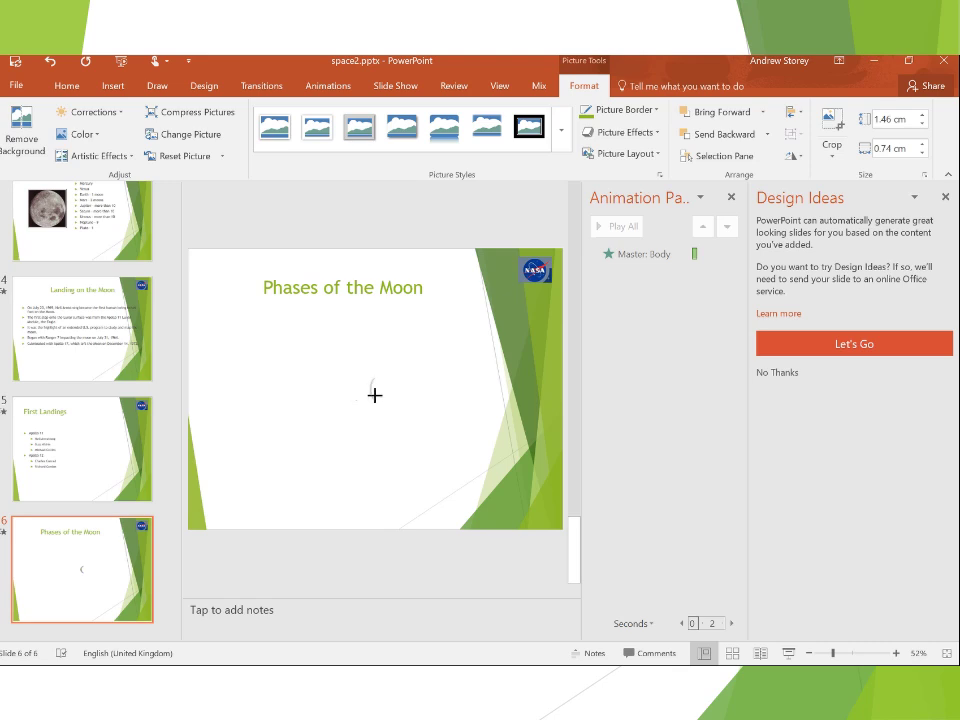
left_click_drag(386, 393, 294, 440)
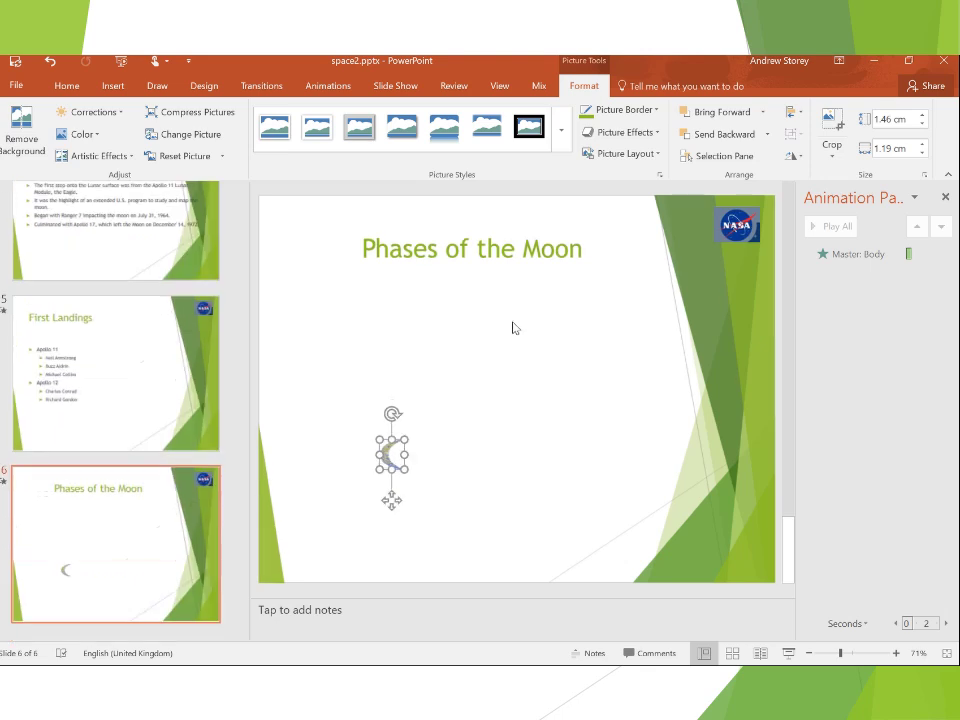
left_click(437, 373)
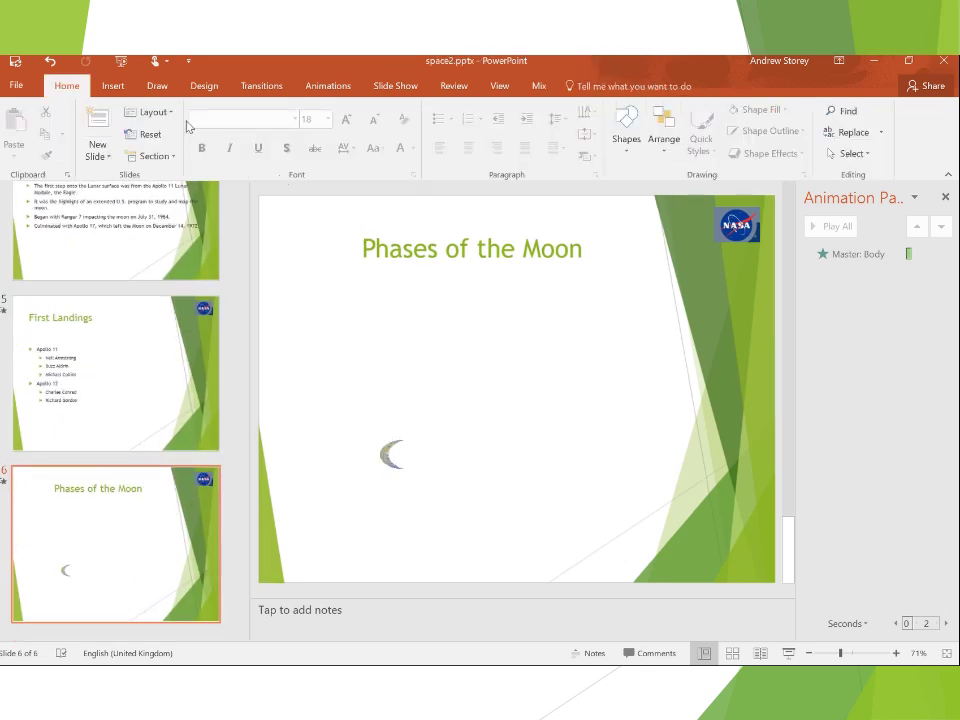
Insert the picture halfmoon.gif on the Phases of the Moon slide beside the crescent moon
left_click(113, 85)
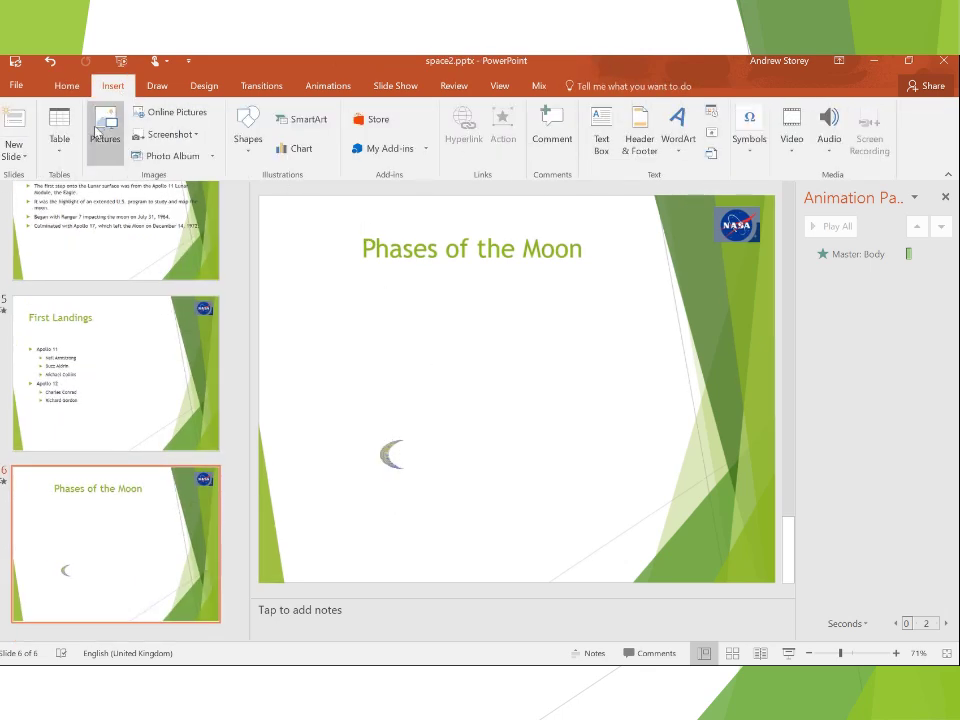
left_click(100, 130)
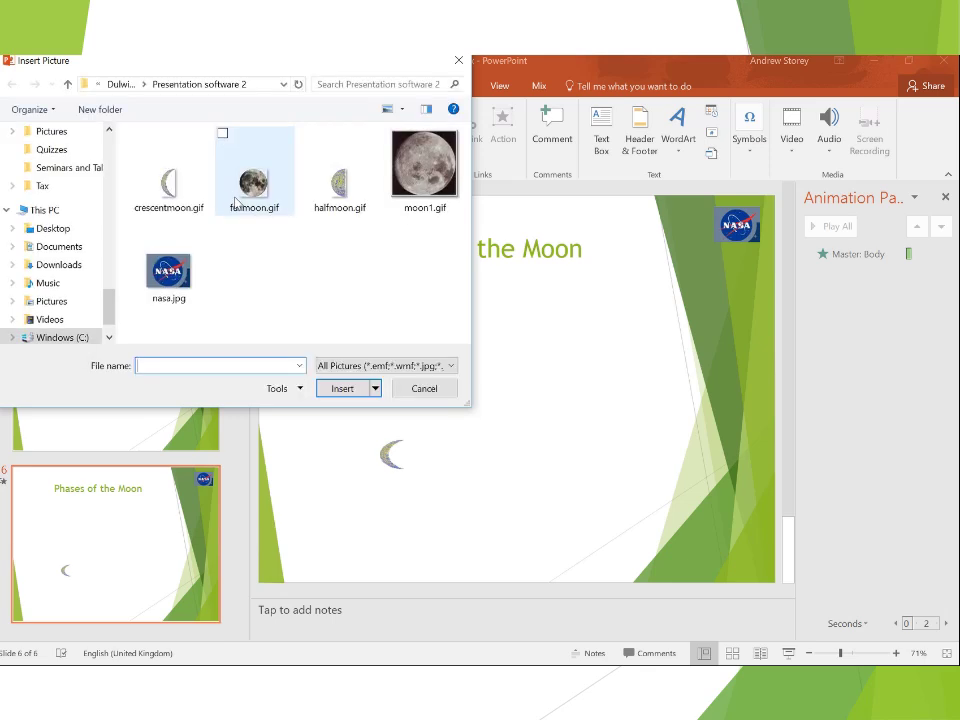
left_click(333, 200)
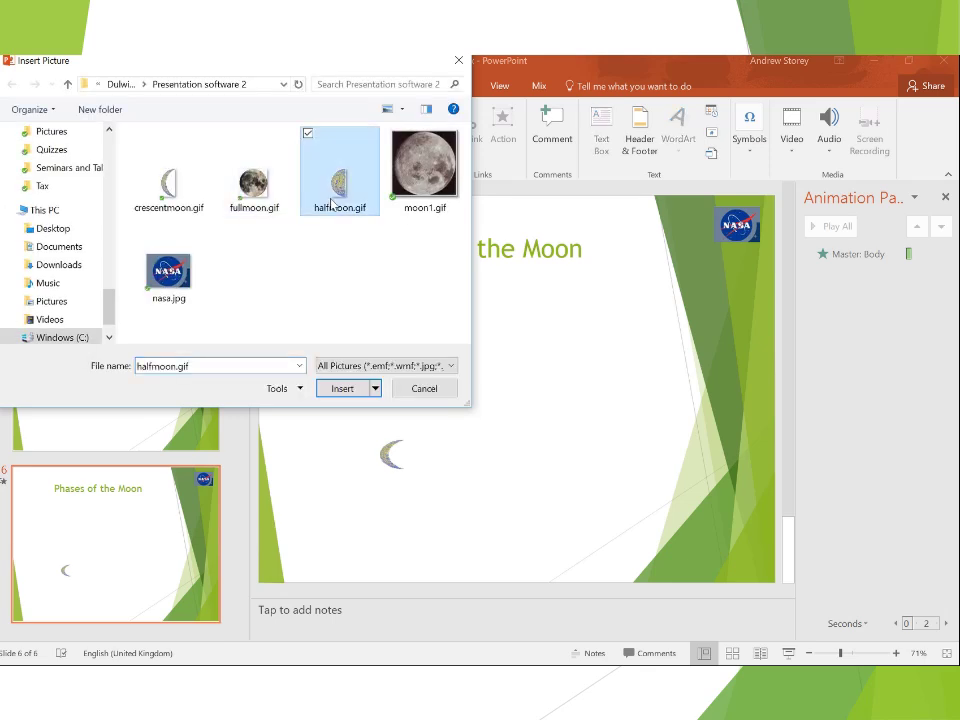
left_click(344, 390)
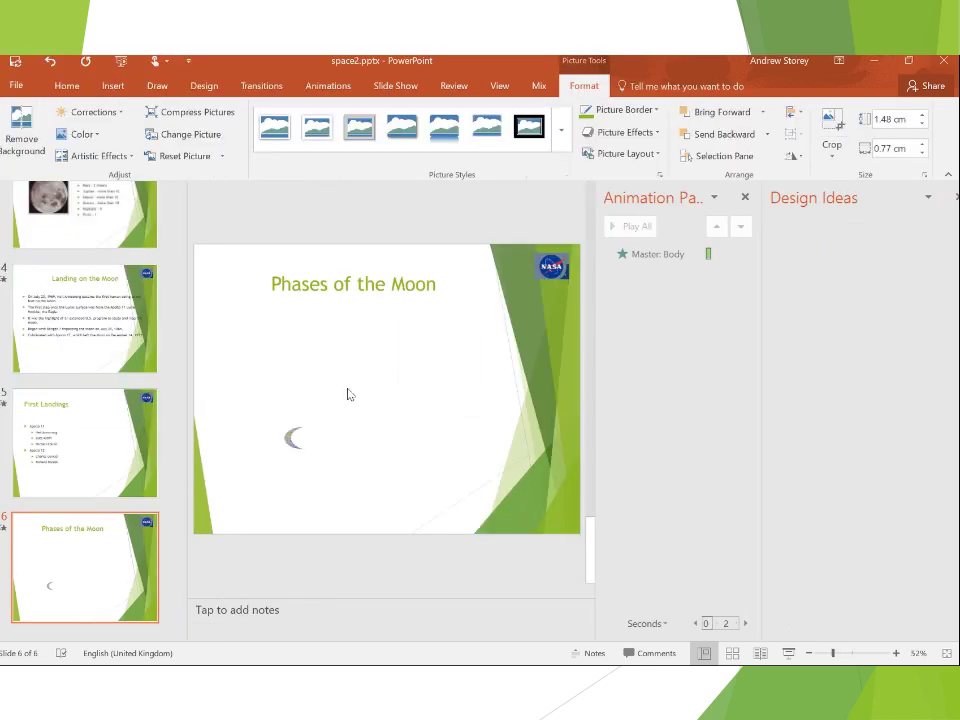
left_click(448, 358)
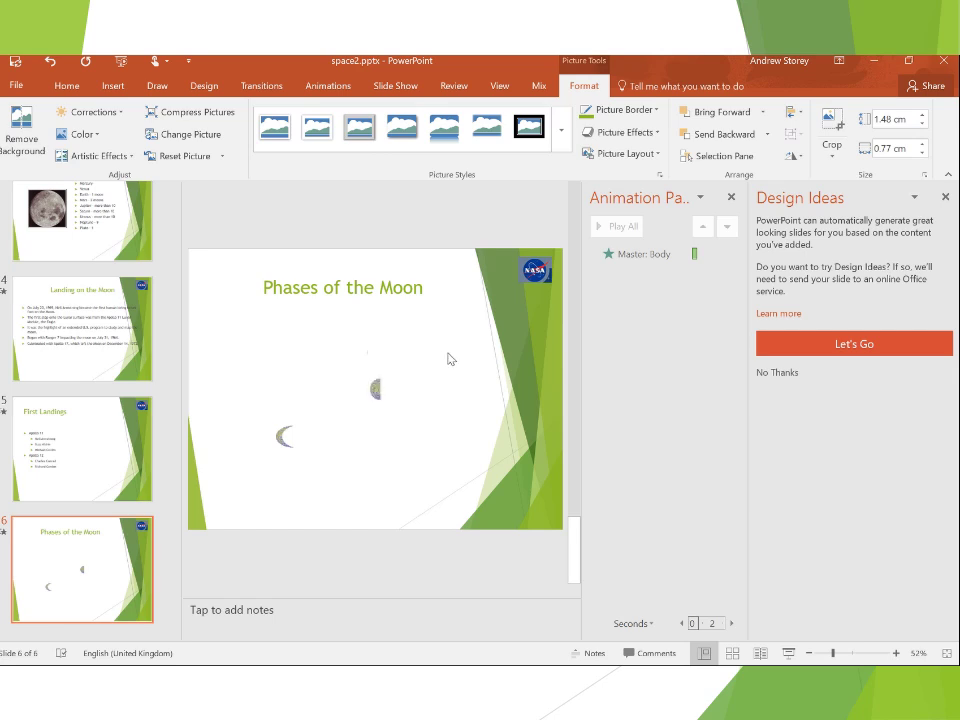
Insert the picture fullmoon.gif on the Phases of the Moon slide, place it above and right of the half moon, and dismiss Design Ideas
left_click(113, 88)
left_click(112, 134)
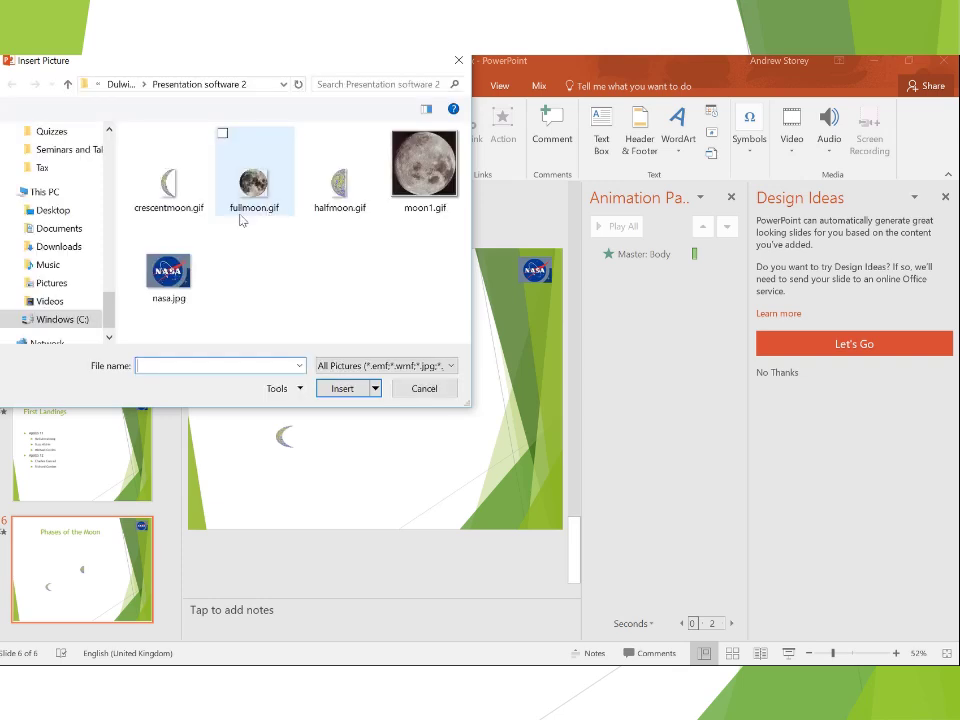
left_click(260, 198)
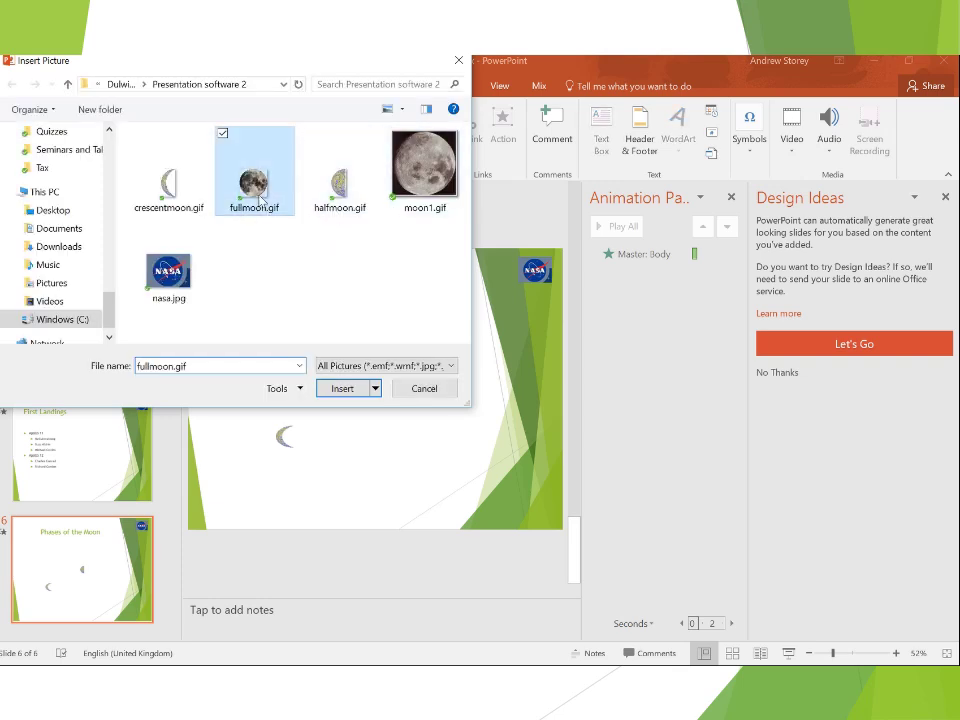
left_click(343, 388)
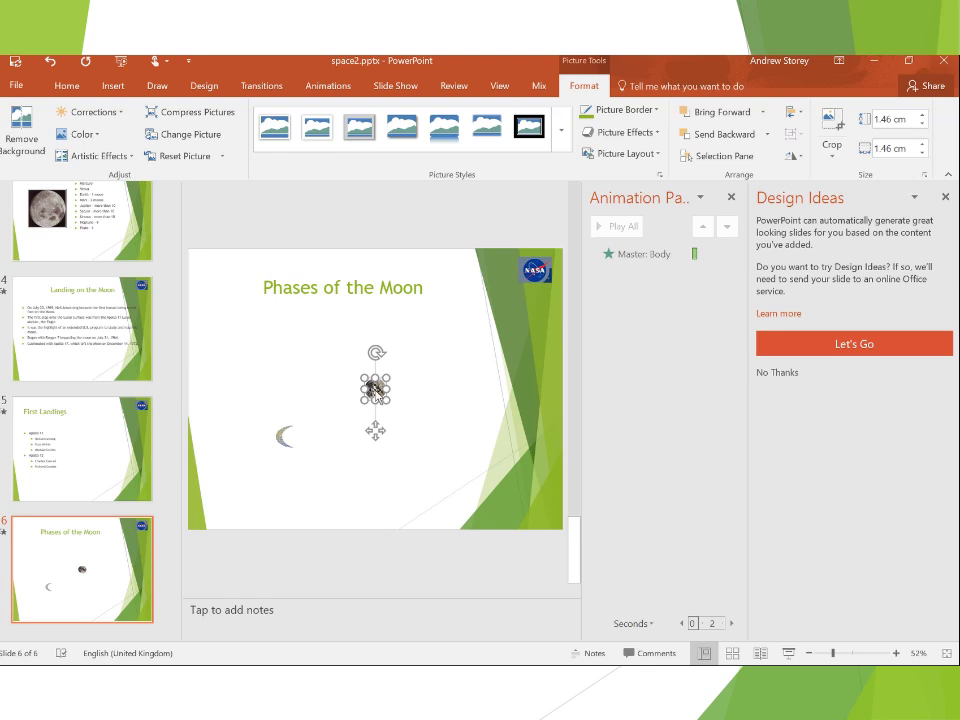
left_click_drag(375, 388, 445, 352)
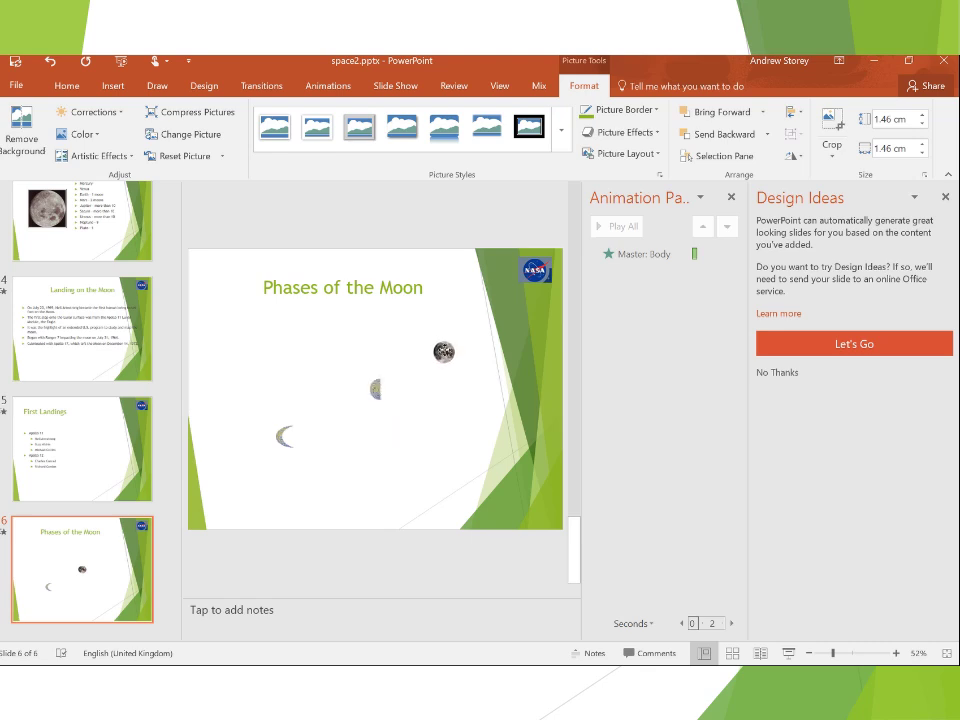
left_click(487, 396)
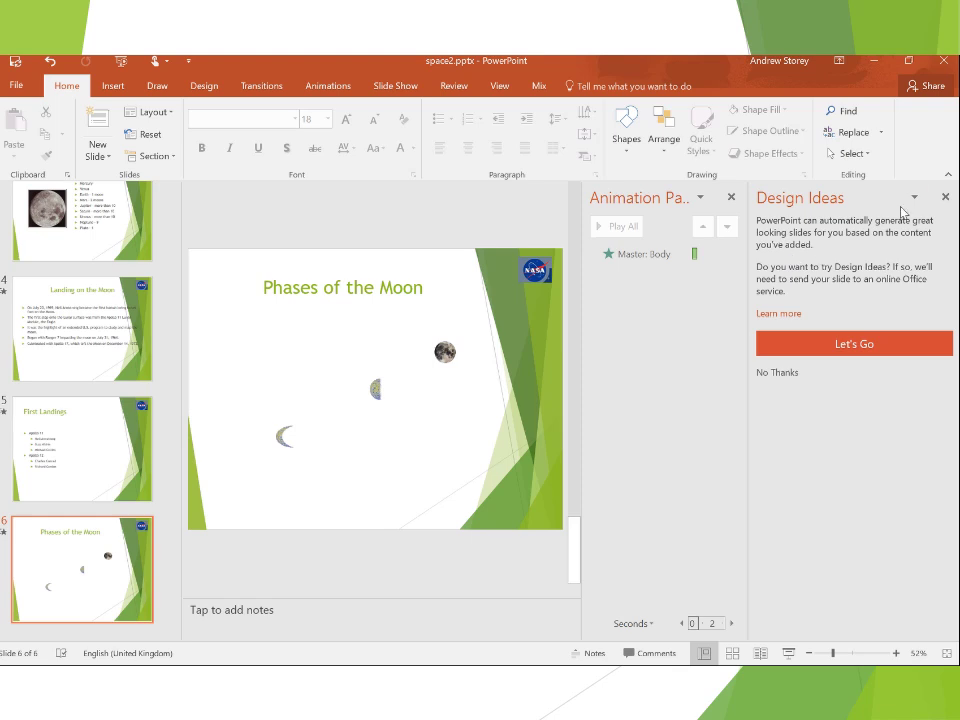
left_click(944, 199)
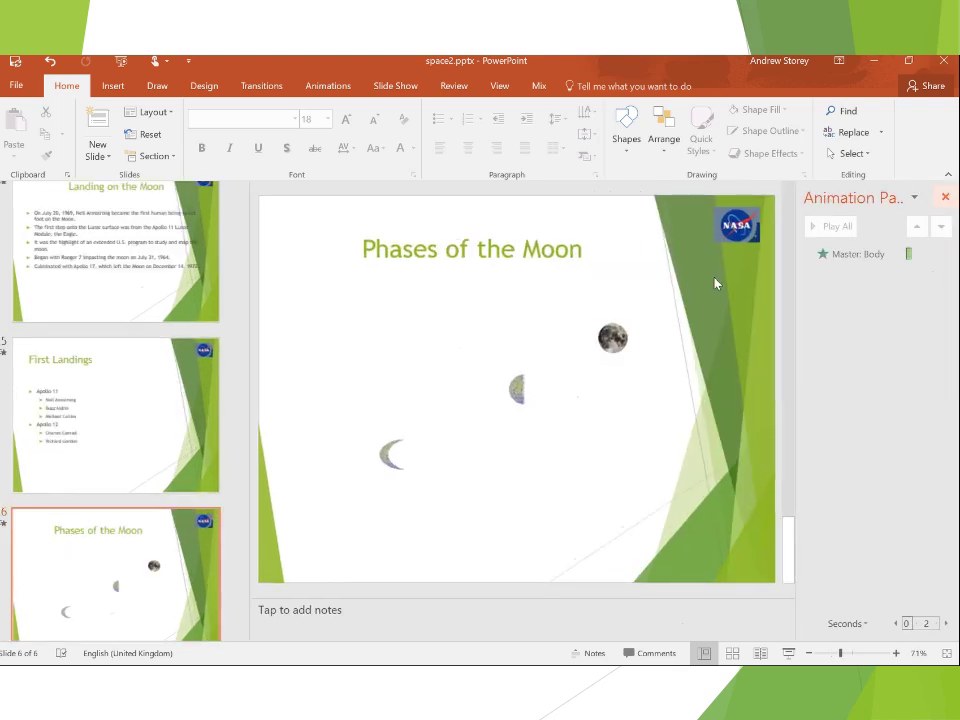
Add a Fly In entrance animation to the crescent moon picture with its direction set to From Left
left_click(396, 449)
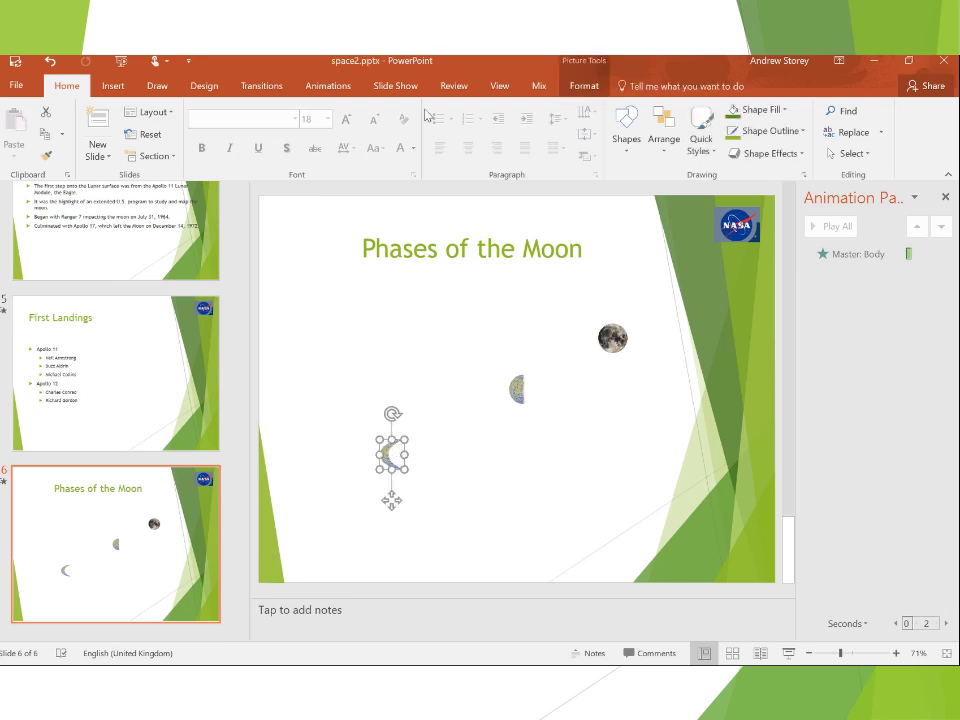
left_click(330, 86)
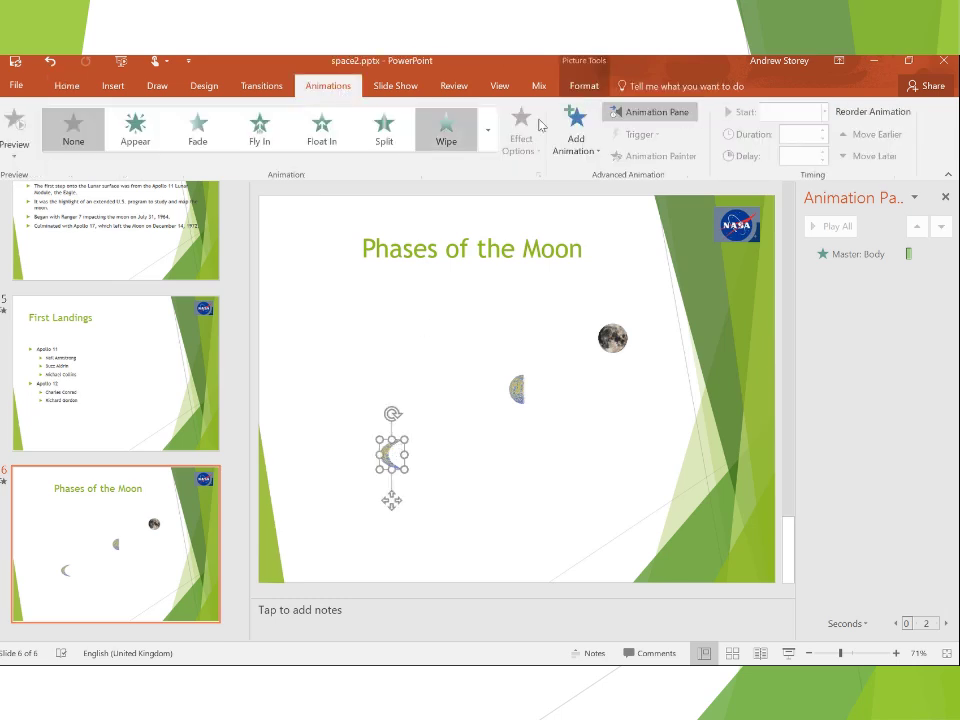
left_click(574, 145)
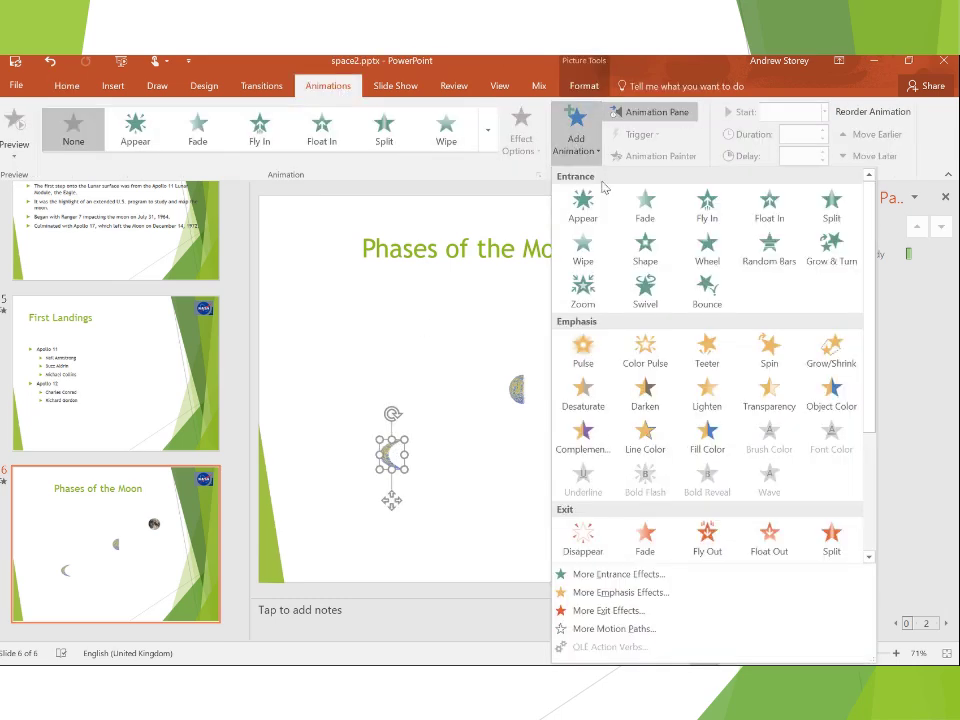
left_click(700, 215)
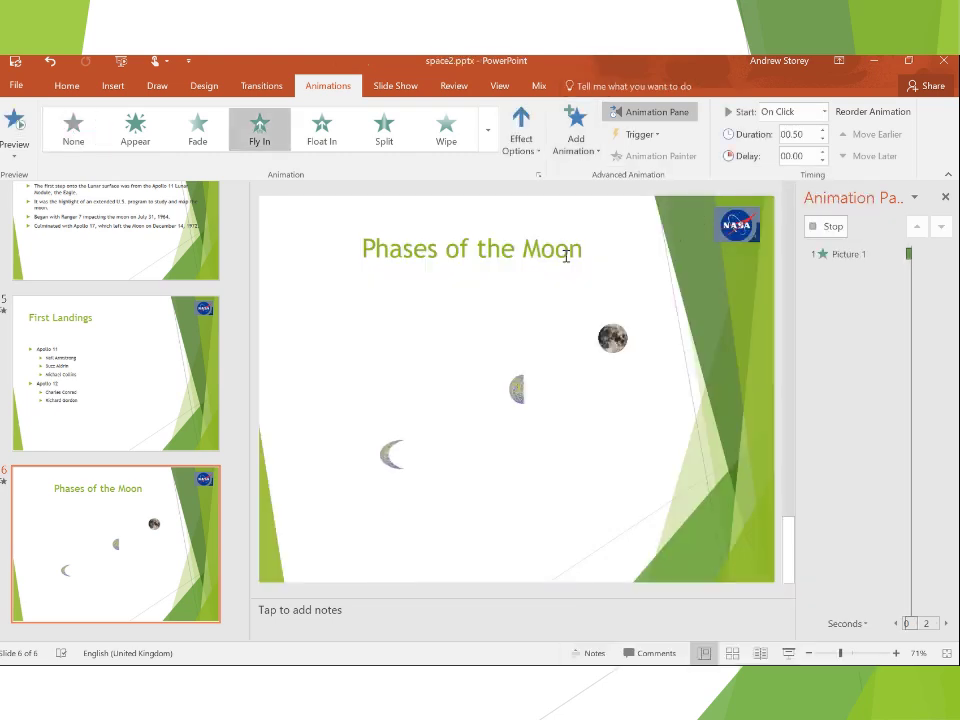
left_click(520, 135)
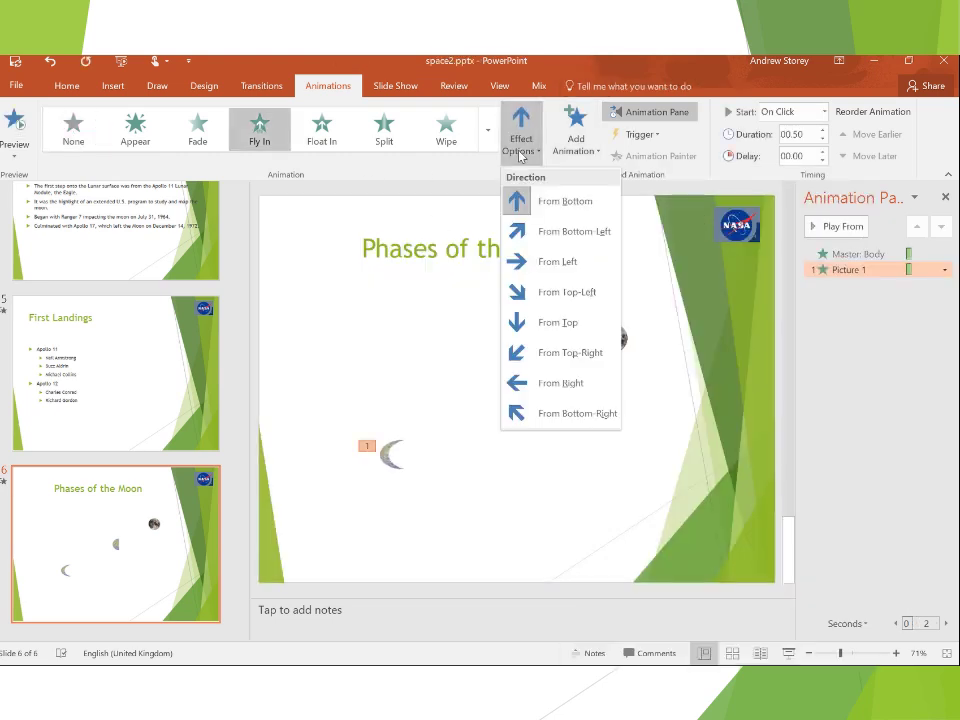
left_click(543, 263)
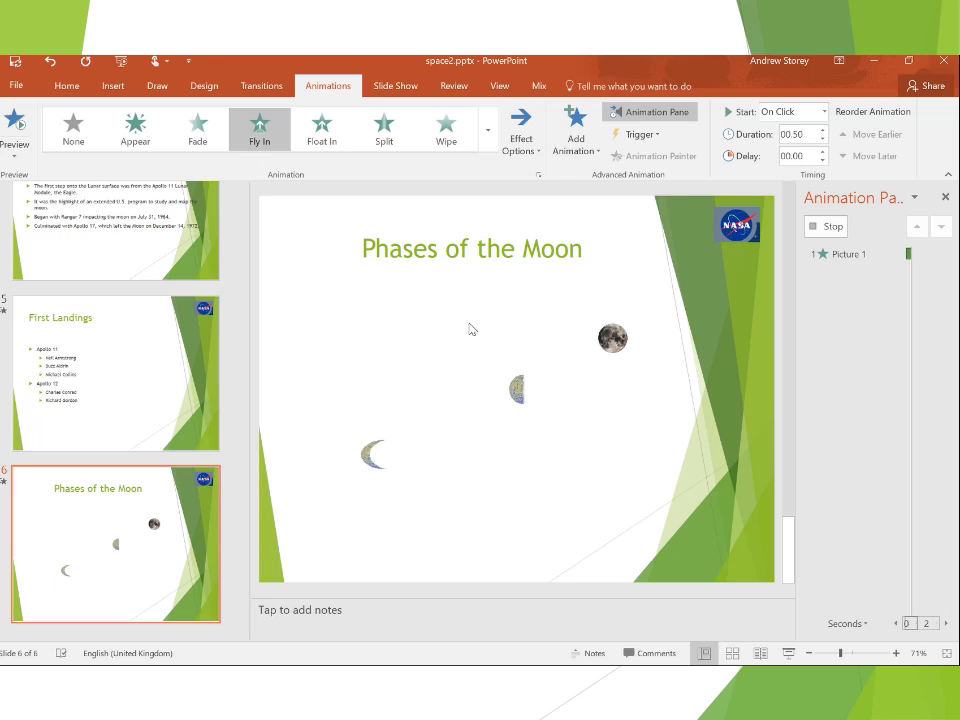
Apply the Fly In entrance animation to the half moon picture, coming From Left
left_click(518, 390)
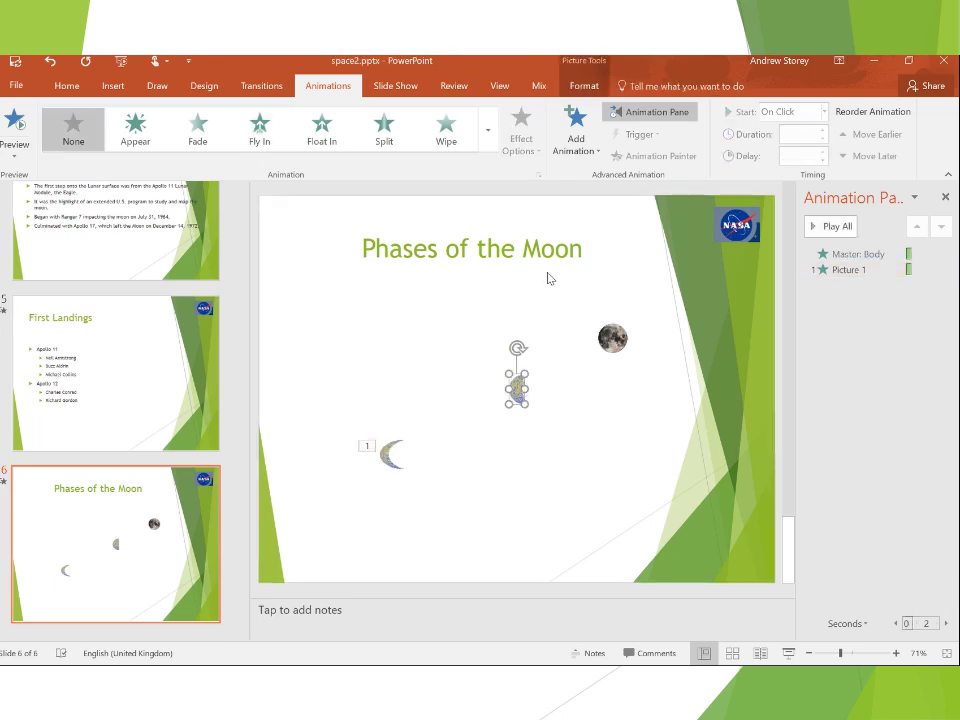
left_click(259, 133)
left_click(520, 140)
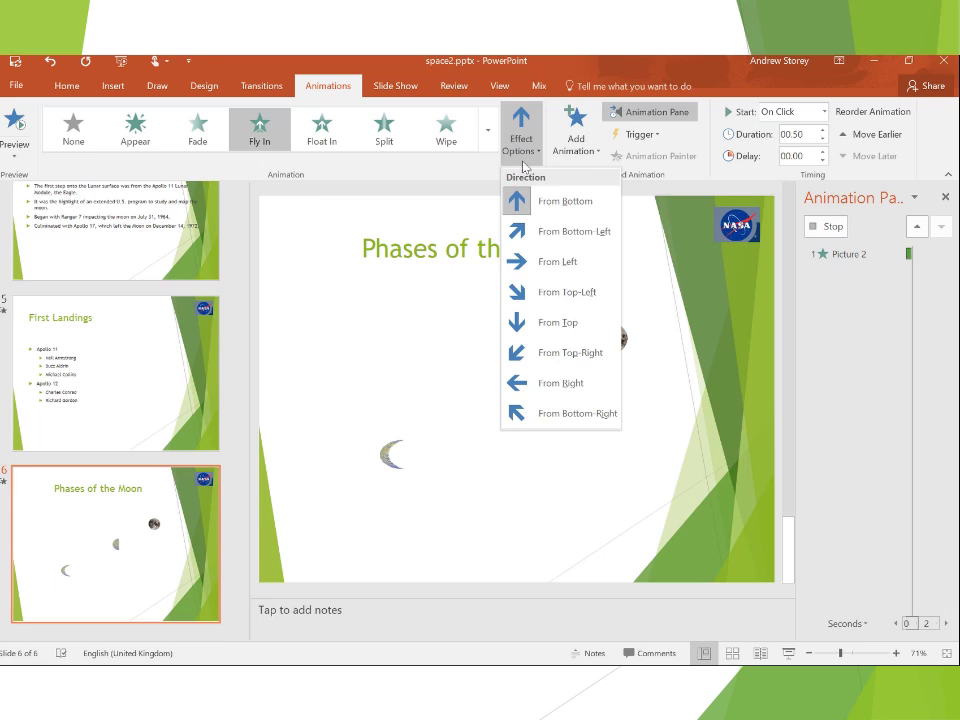
left_click(553, 262)
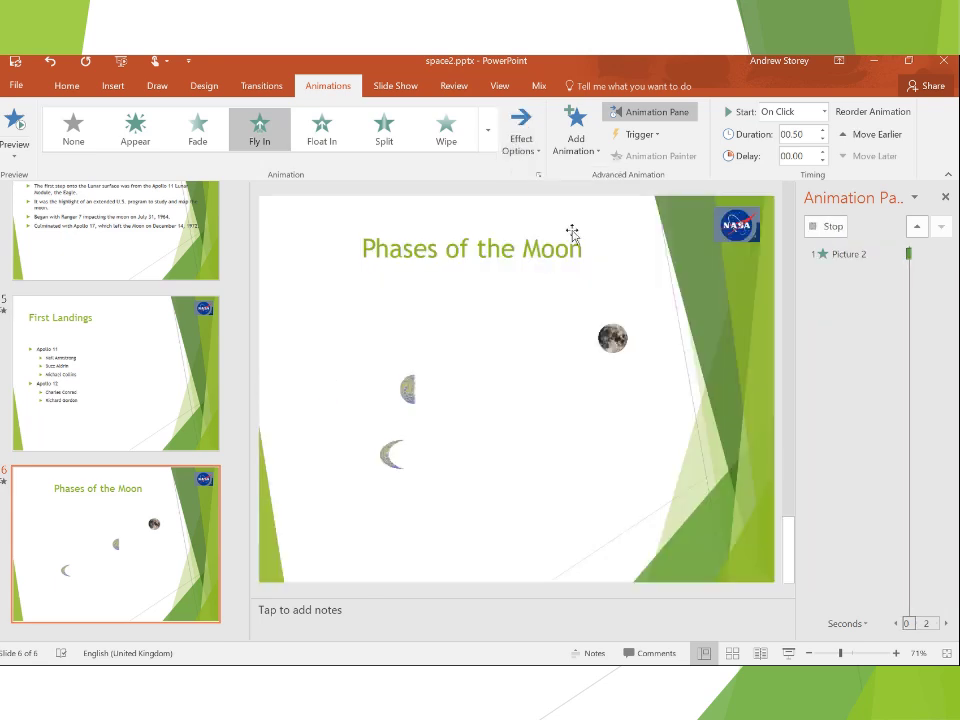
Animate the full moon picture with Fly In, using the From Left direction
left_click(612, 337)
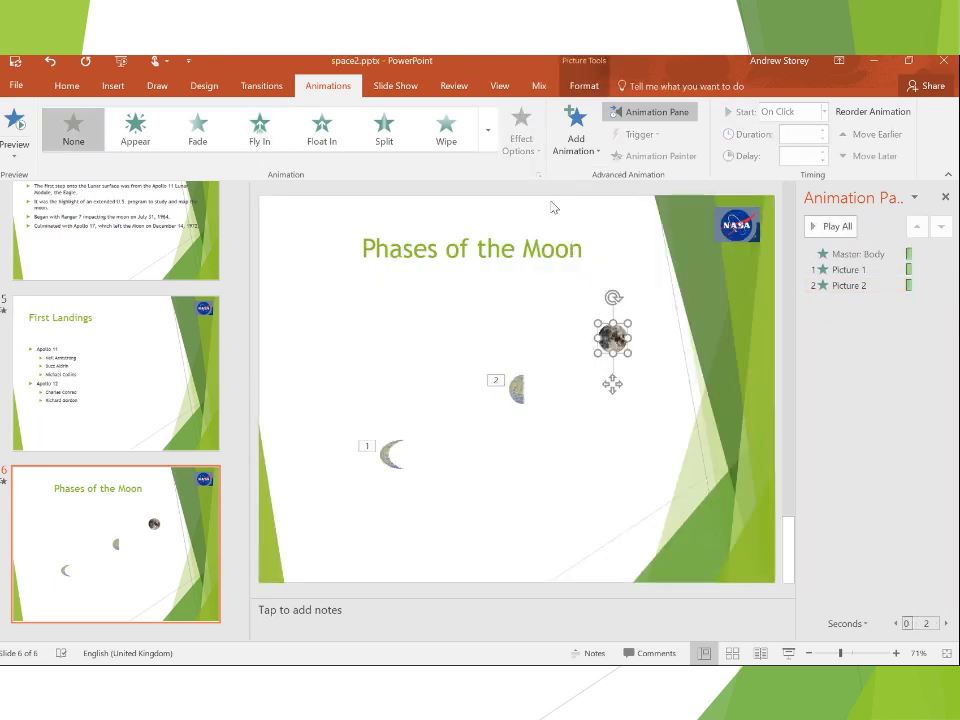
left_click(259, 136)
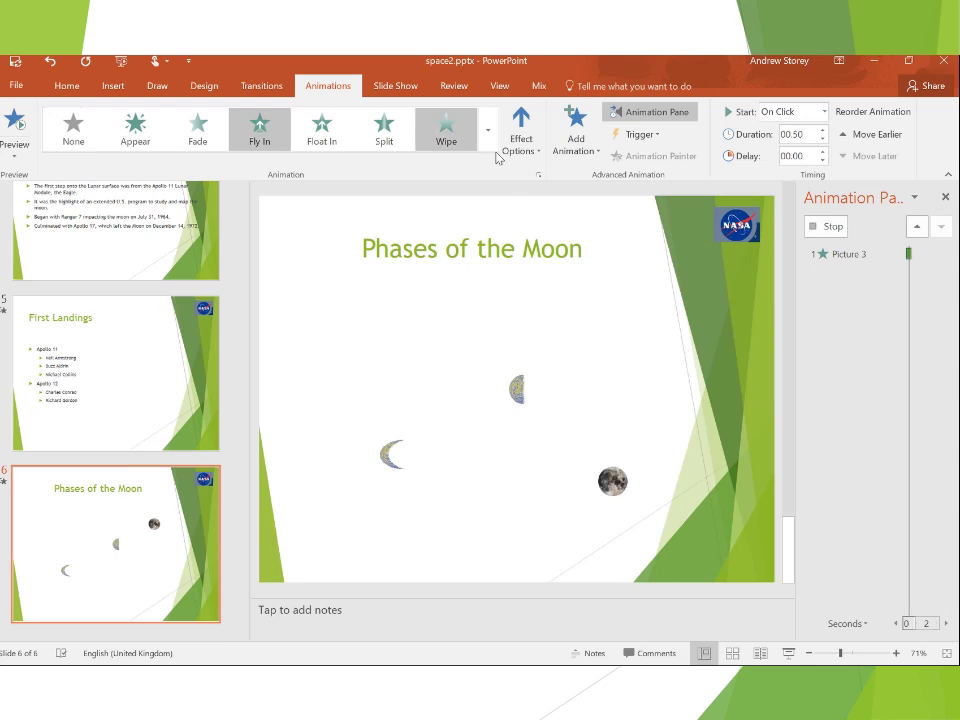
left_click(524, 151)
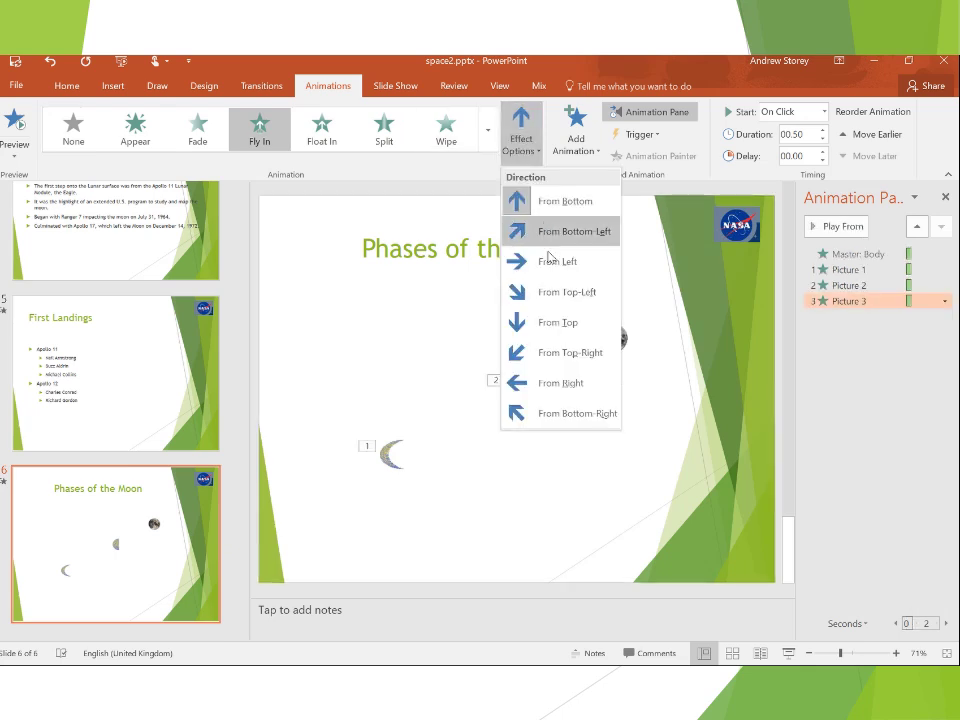
left_click(549, 259)
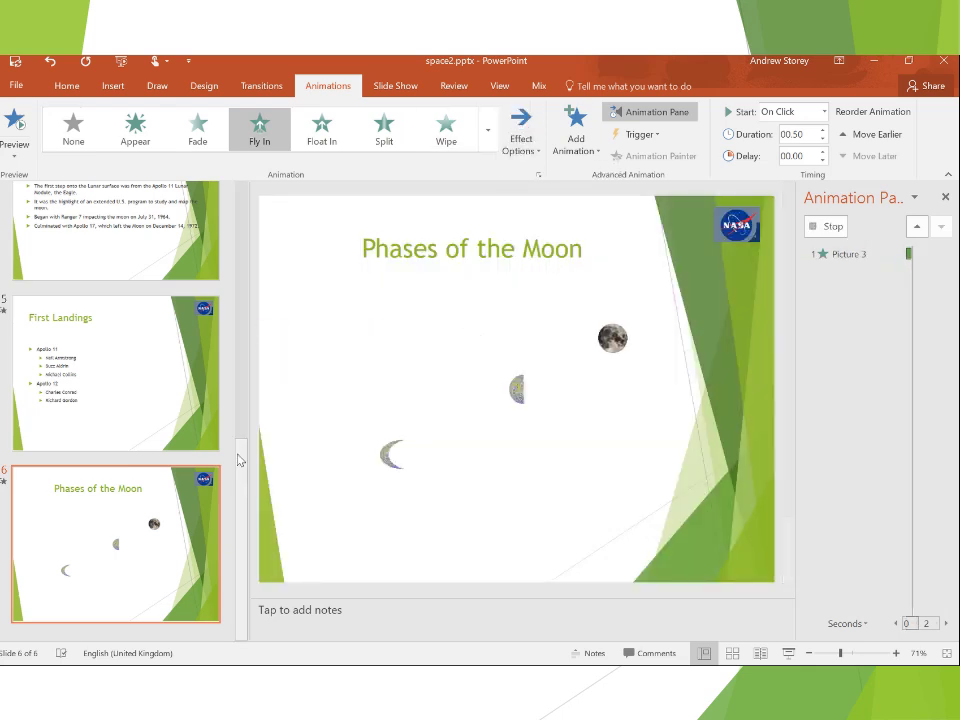
Add the bullet "First Landings" after "Landing on the Moon" on the Contents slide
left_click_drag(242, 476, 244, 270)
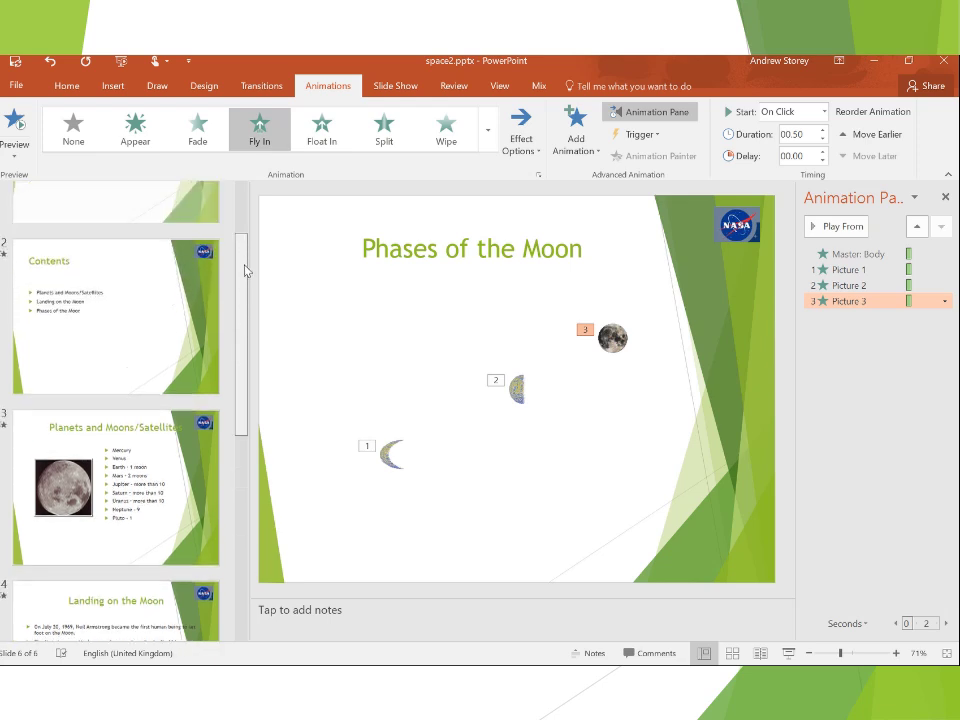
left_click(103, 320)
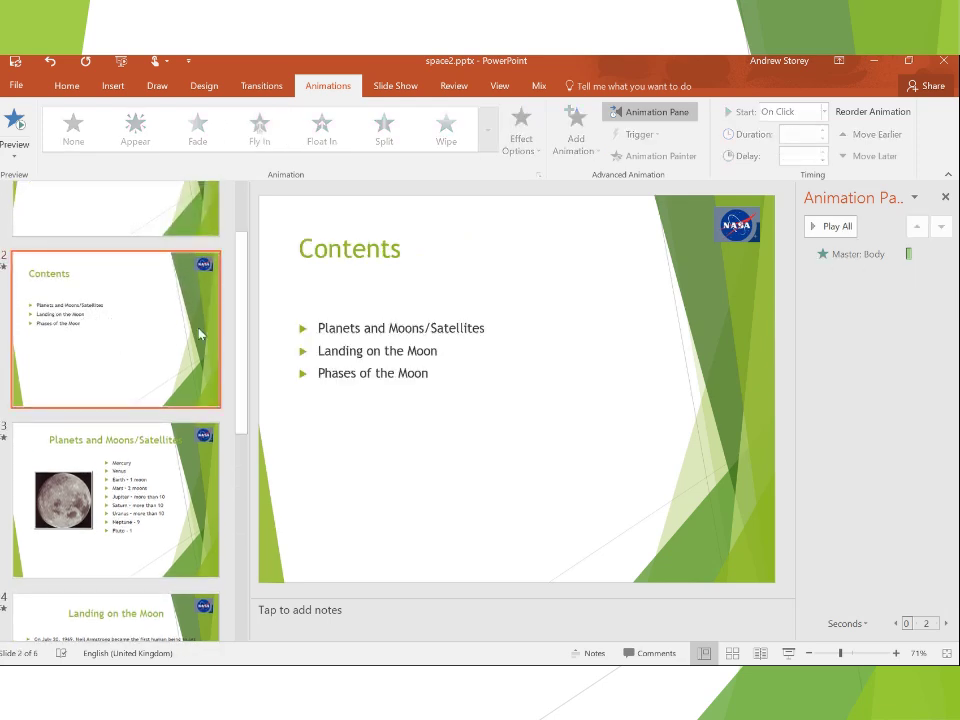
left_click(444, 352)
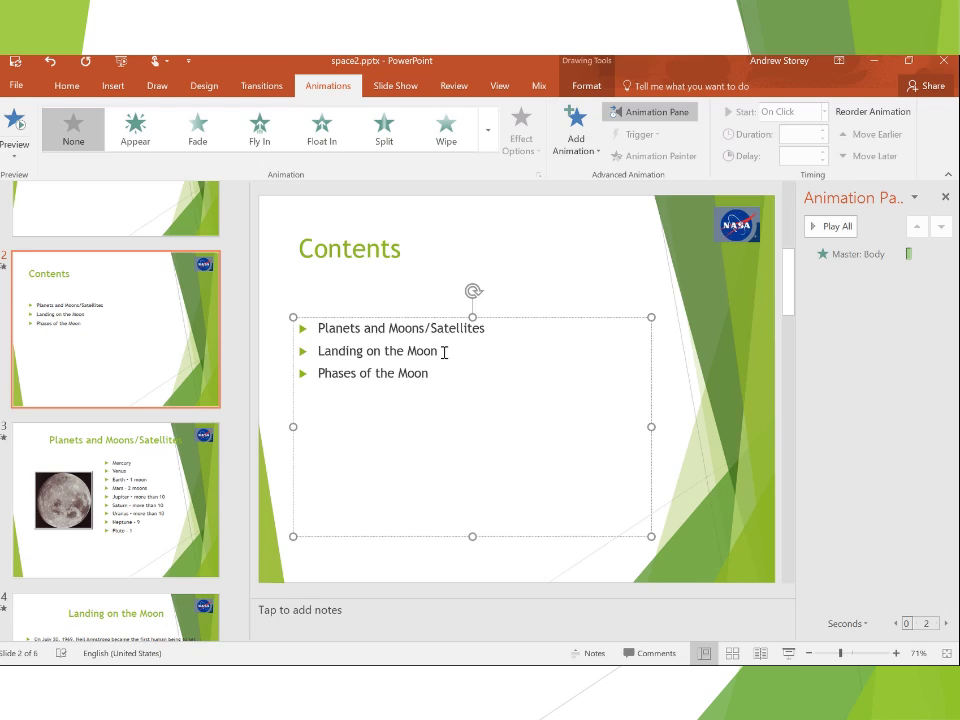
key("Return")
type("First Landings")
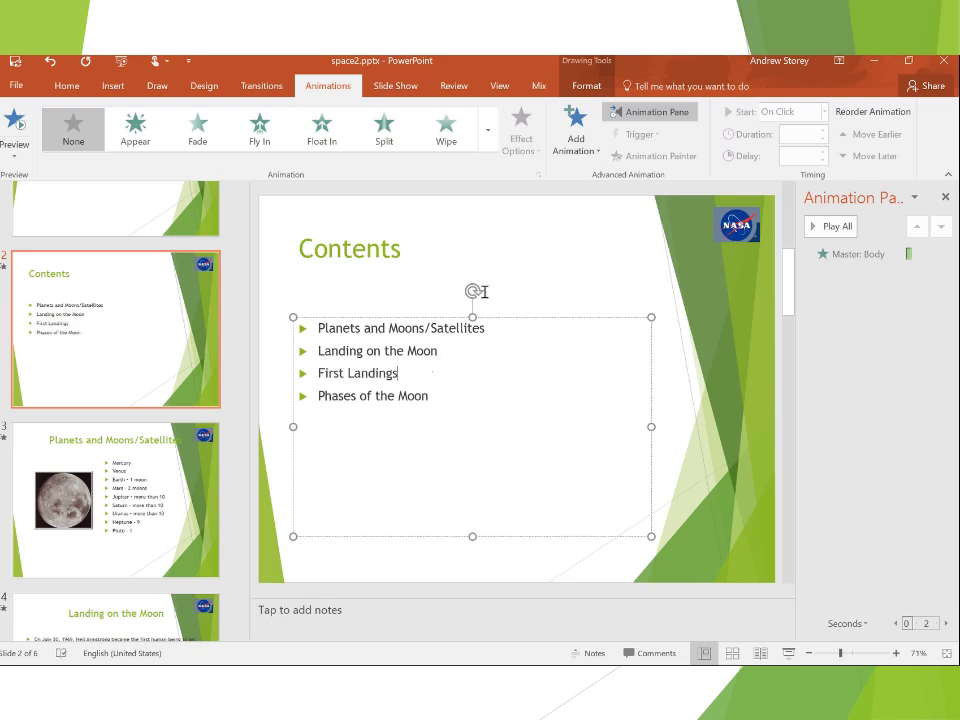
Save the presentation as a new file named space3 in the Training videos and presentations folder
left_click(20, 86)
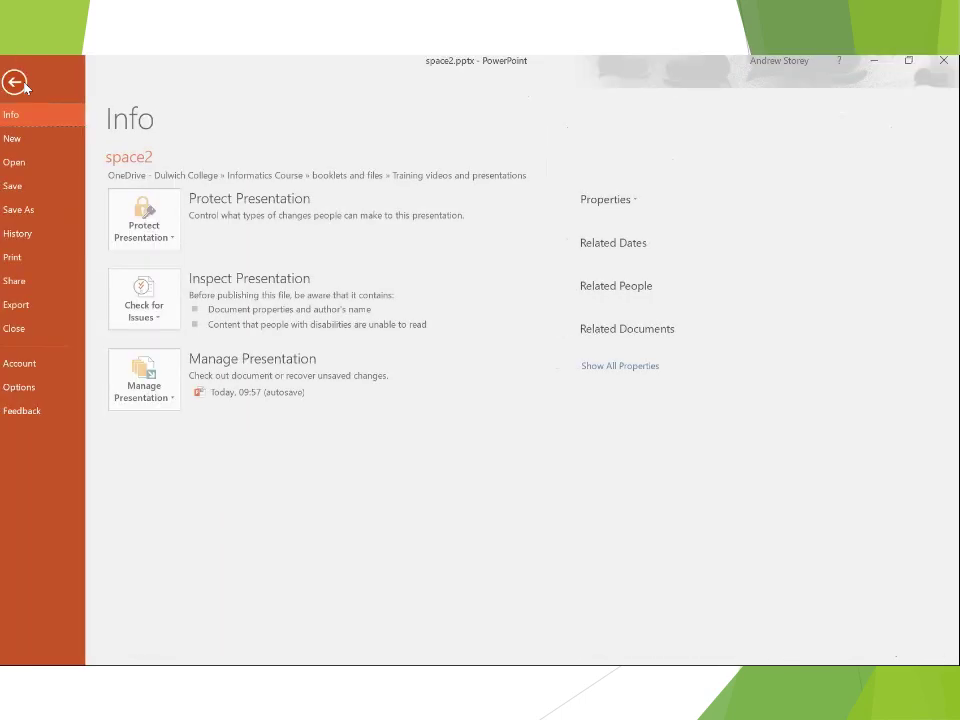
left_click(38, 209)
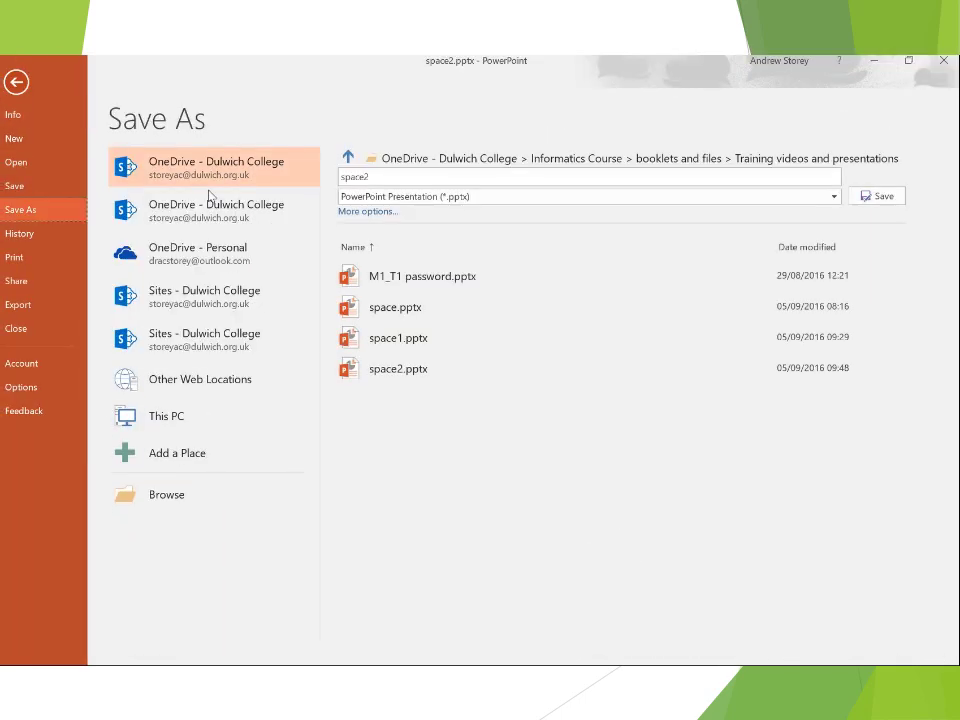
double_click(381, 176)
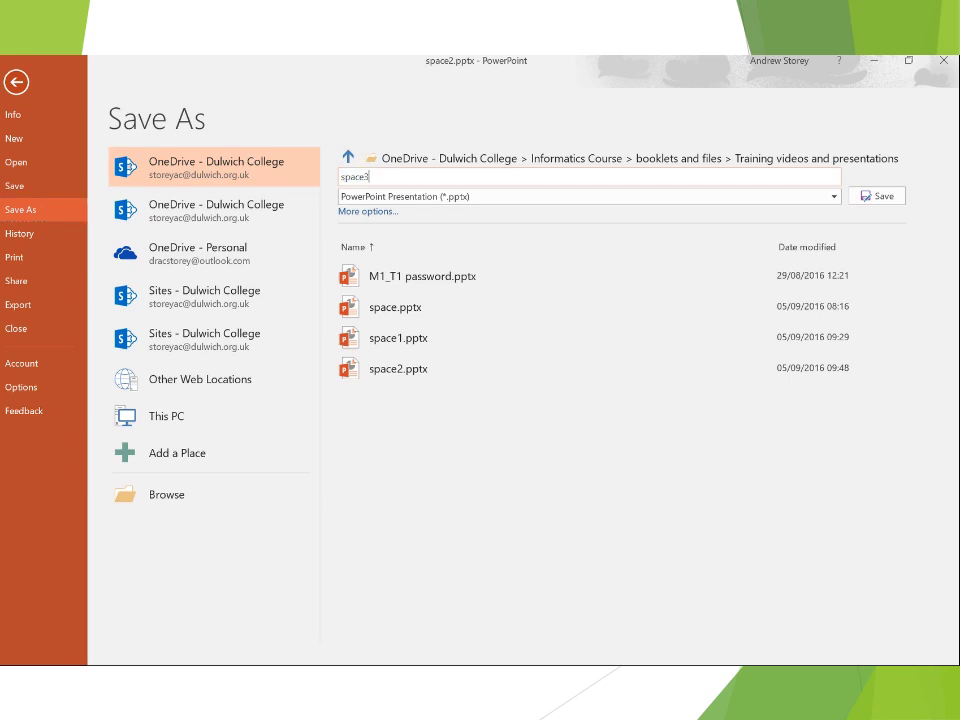
left_click(882, 197)
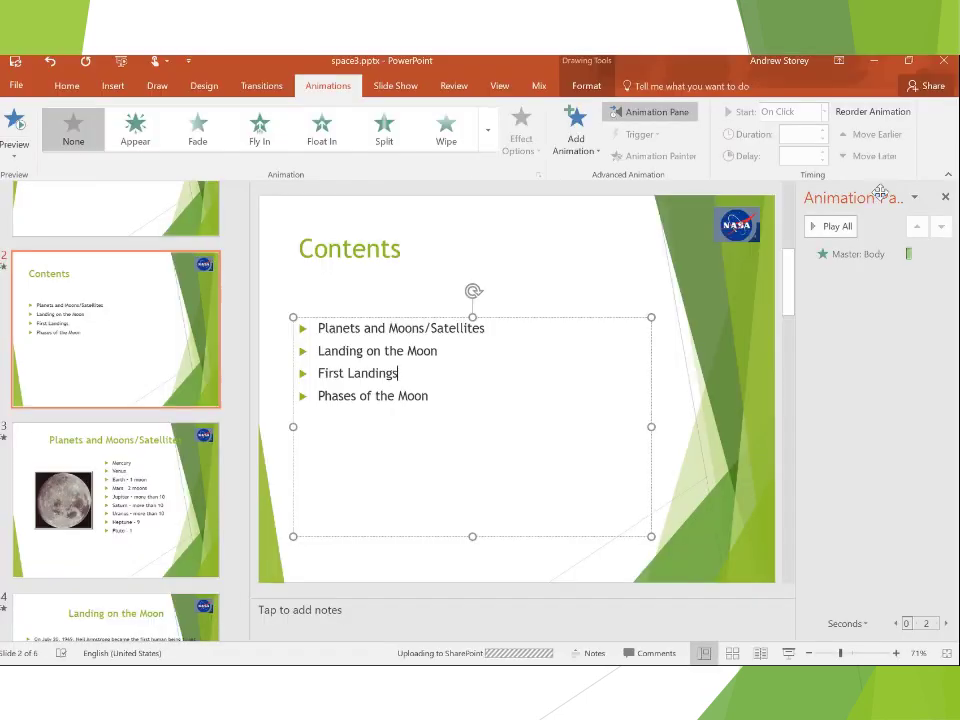
mouse_move(430, 70)
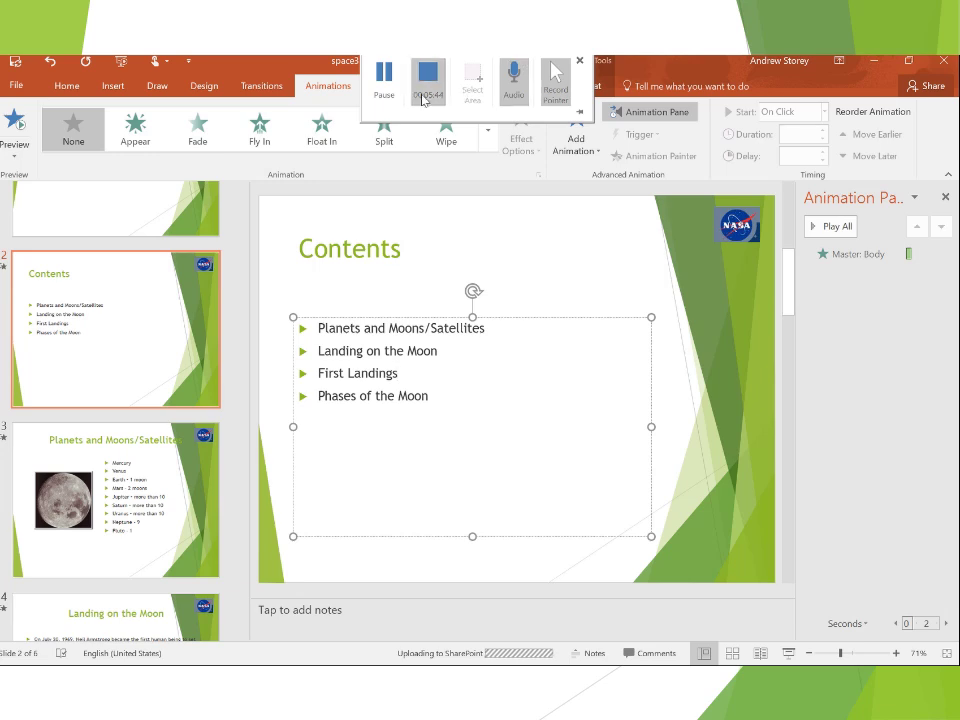